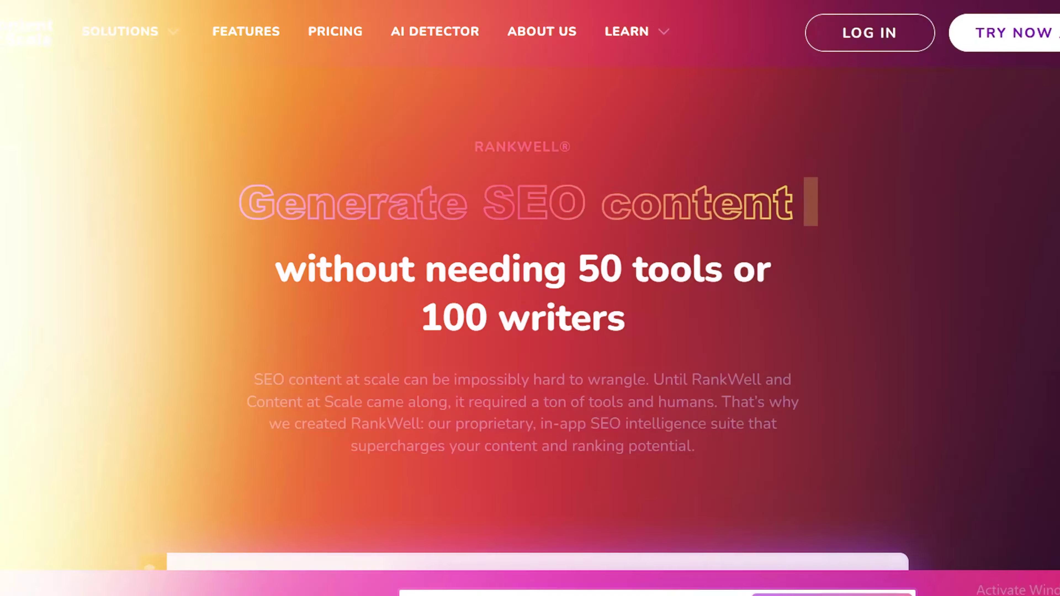
- Set up a Keyword post for 'how to do squats' with word count Determined by AI
scroll(530, 298, "down", 5)
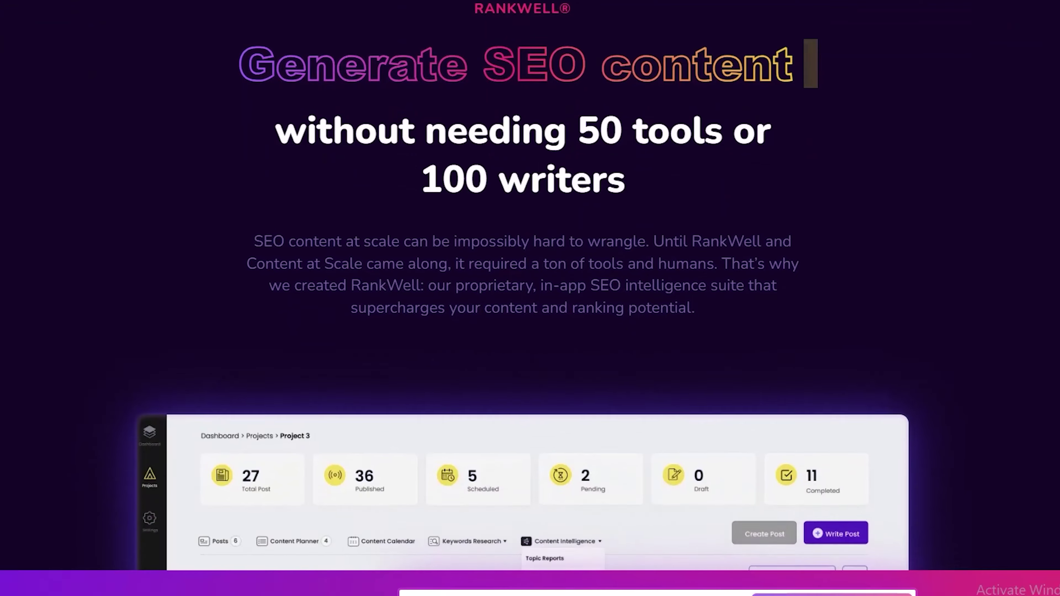
scroll(529, 298, "down", 5)
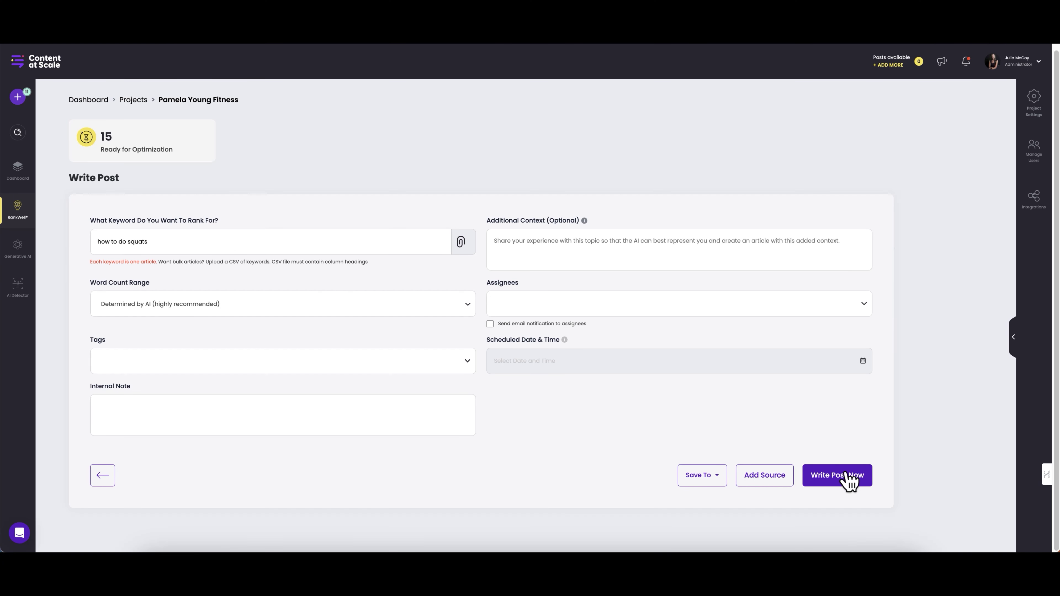
- Generate the squats article, which appears as 'How to Do Squats Right: A Simple Guide'
left_click(846, 474)
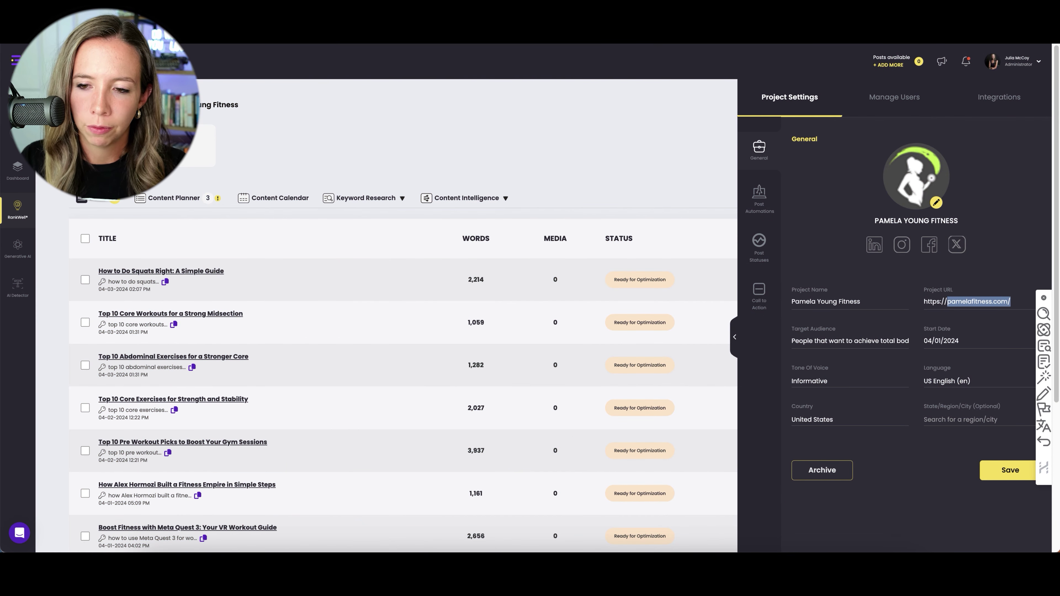
left_click(980, 355)
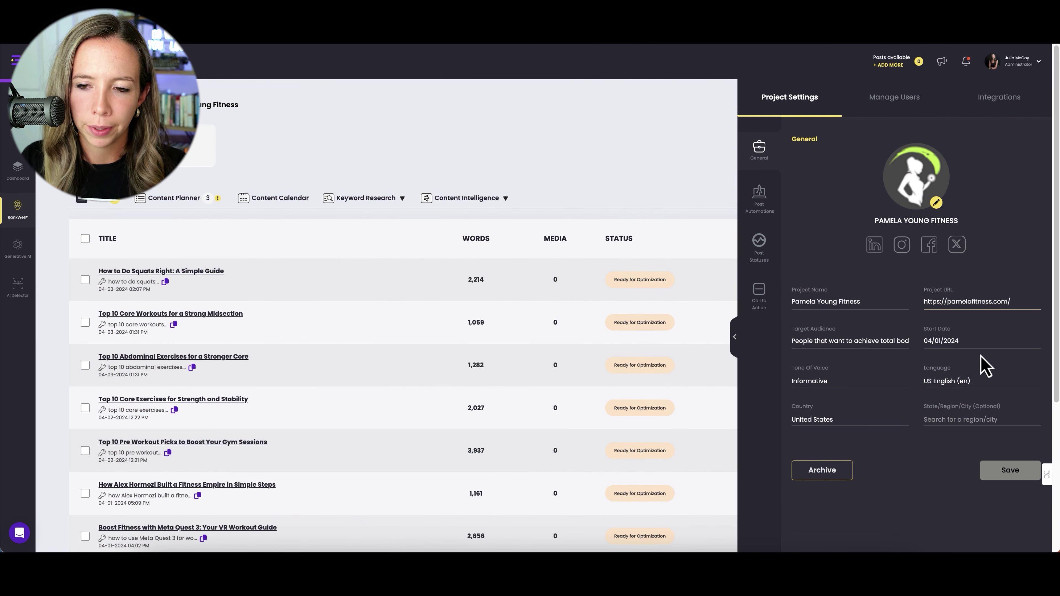
left_click(961, 382)
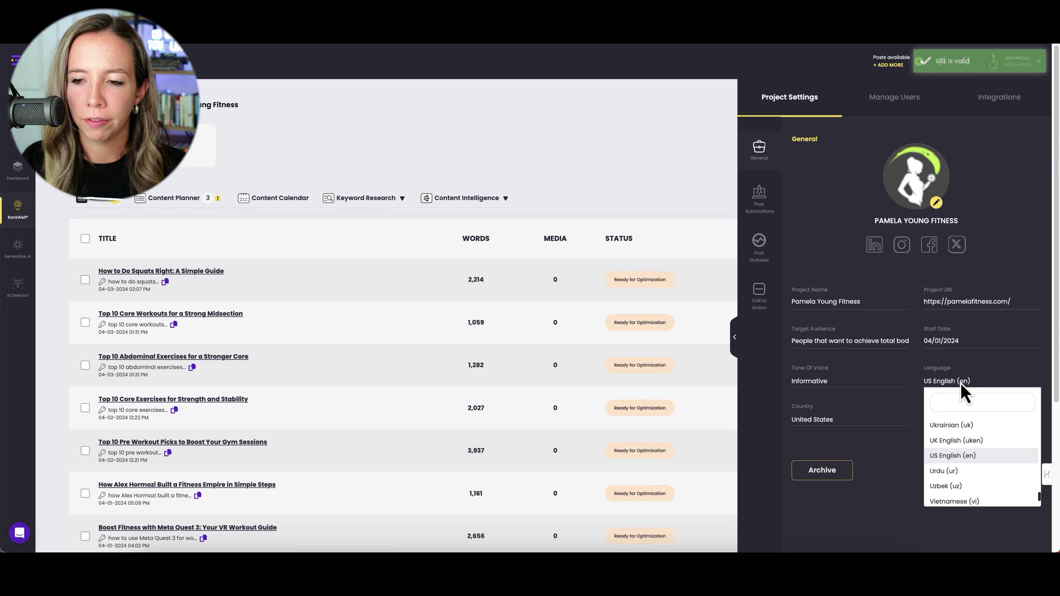
scroll(970, 469, "down", 3)
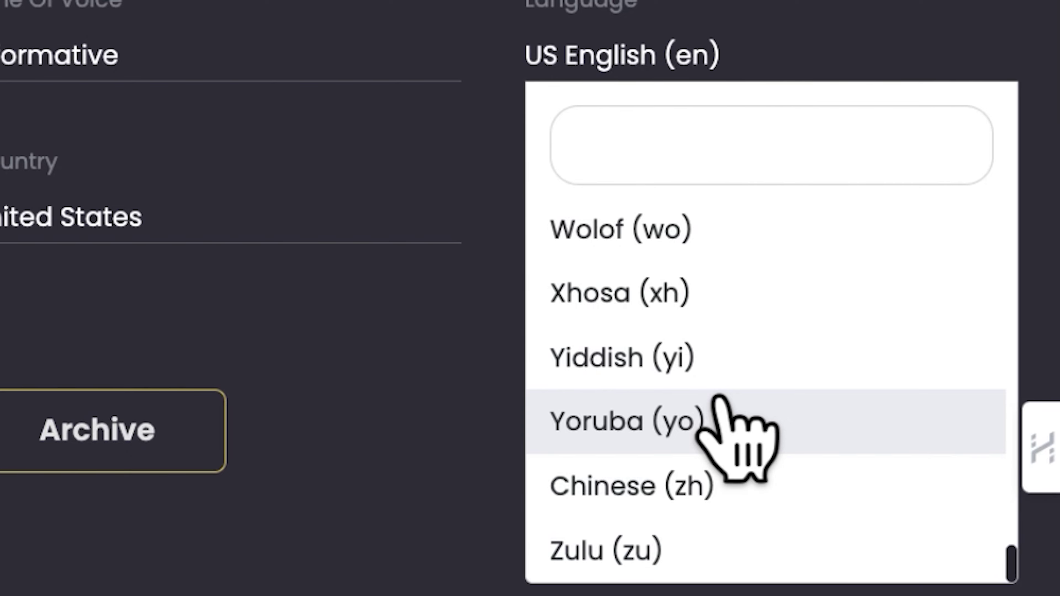
scroll(719, 401, "up", 15)
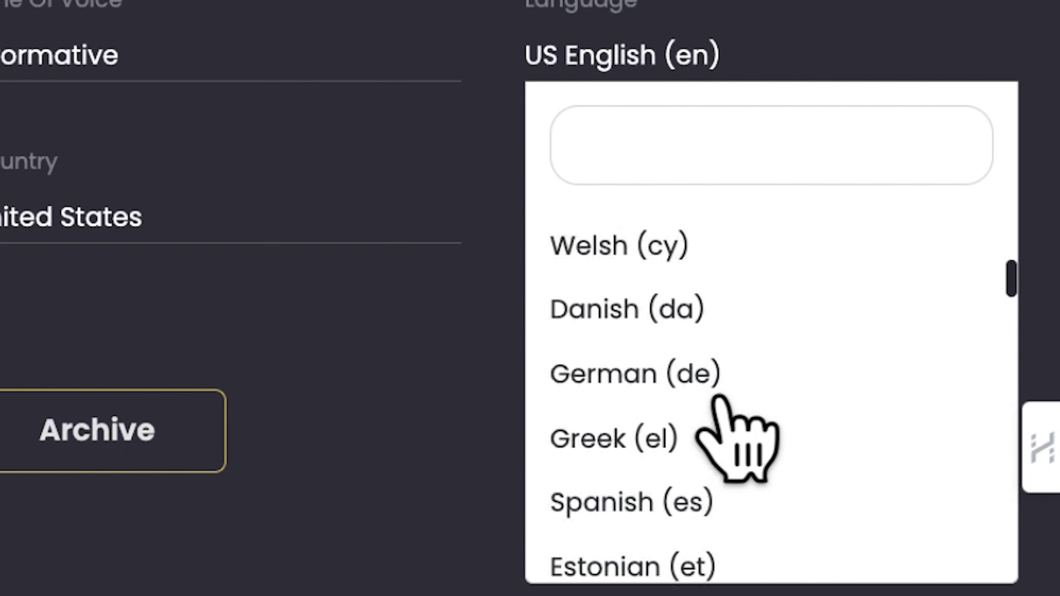
scroll(719, 399, "up", 3)
left_click(279, 331)
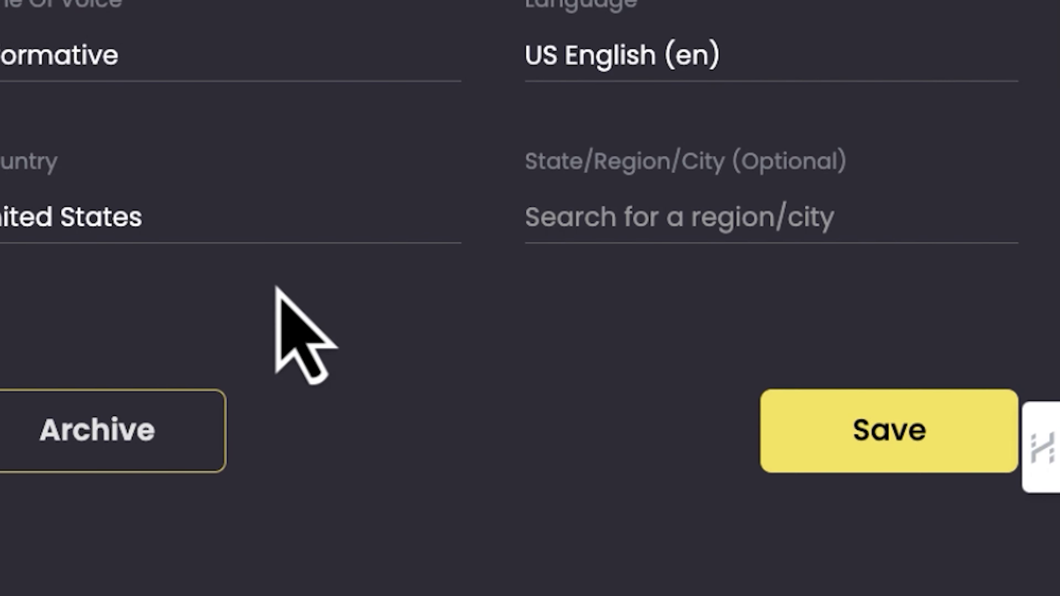
left_click(54, 217)
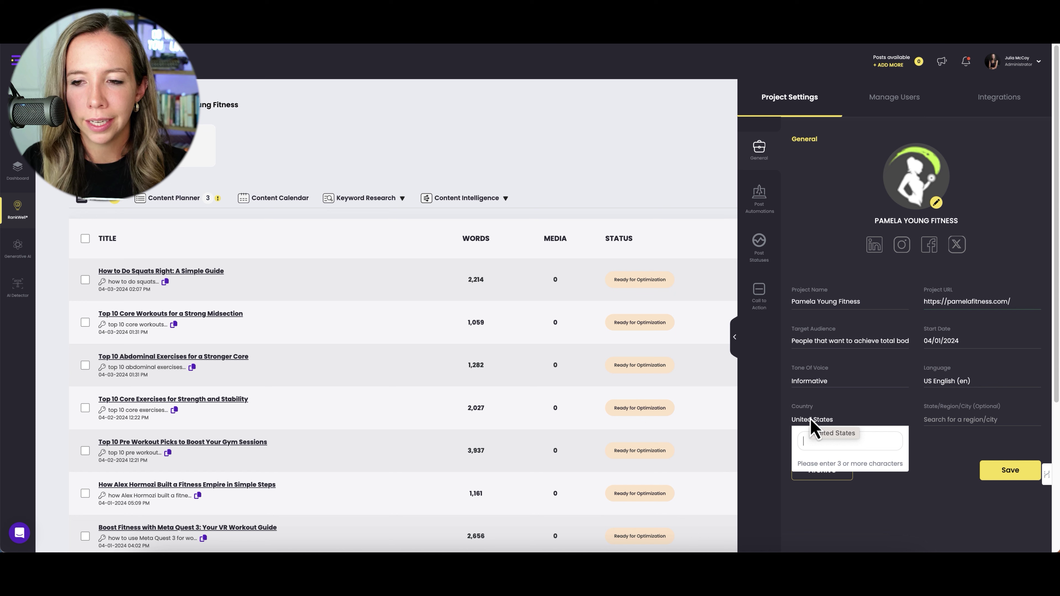
left_click(957, 517)
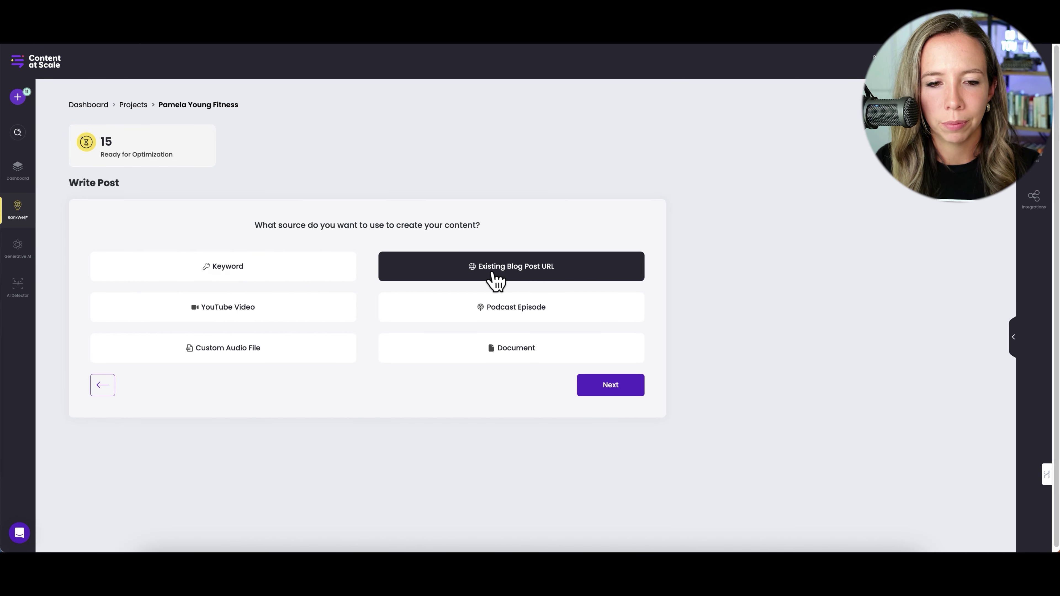
- Compare the content source options, pick Keyword, and move on to the keyword post form
left_click(242, 315)
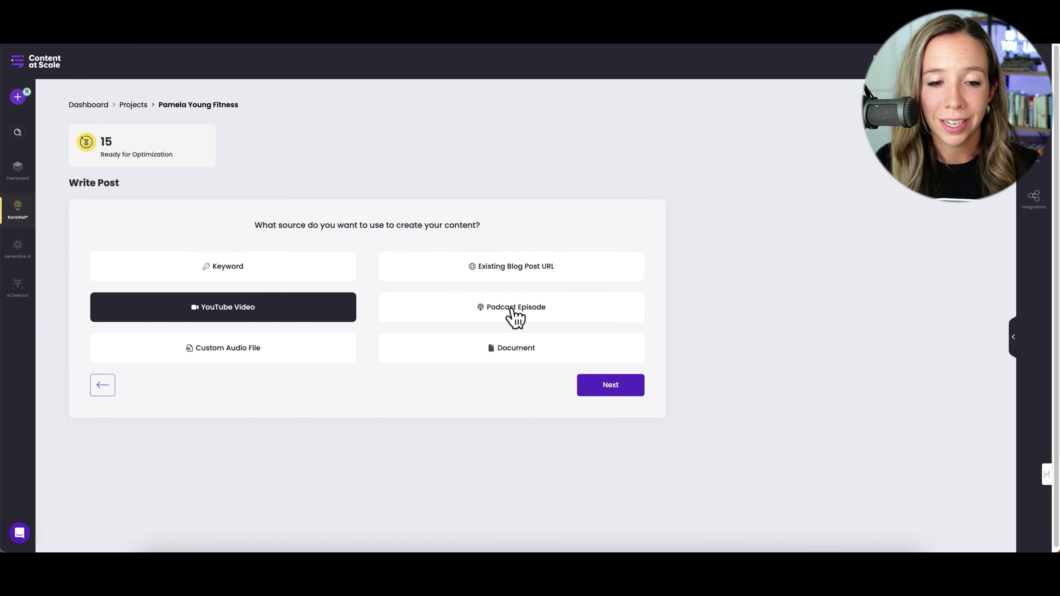
left_click(513, 317)
left_click(258, 356)
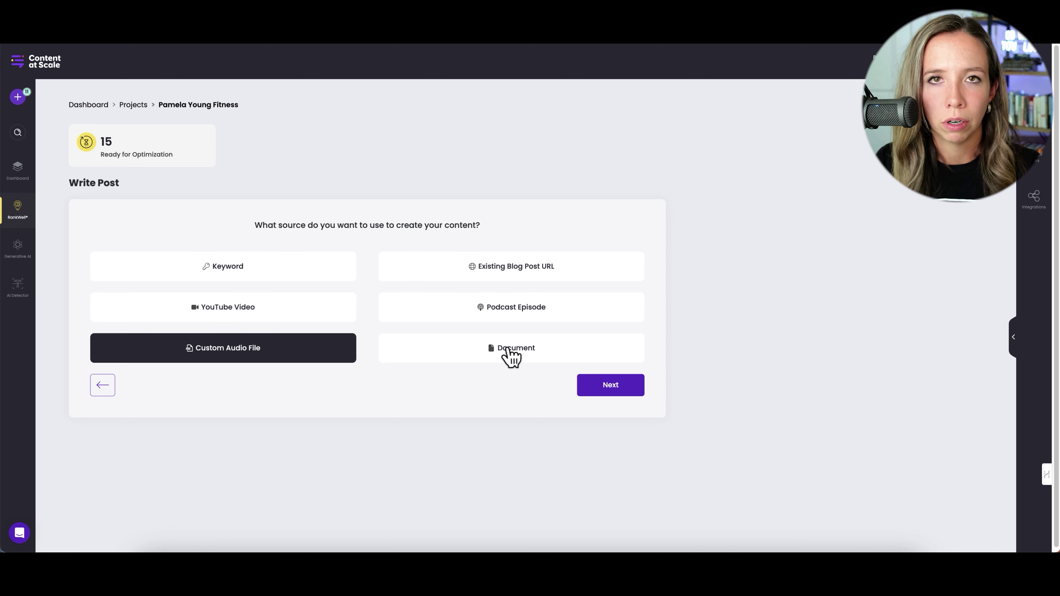
left_click(511, 356)
left_click(272, 274)
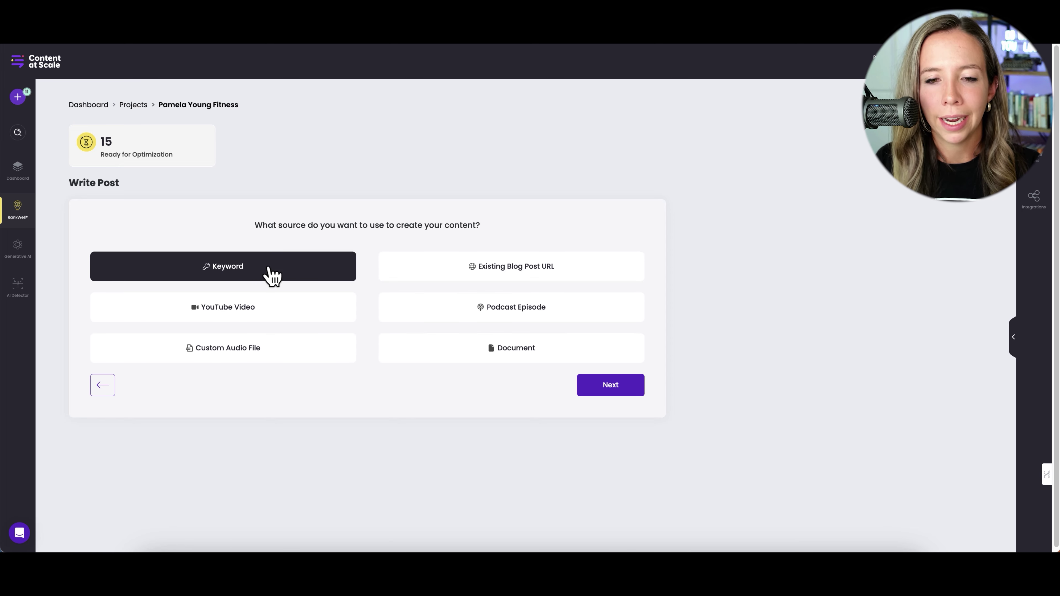
left_click(609, 392)
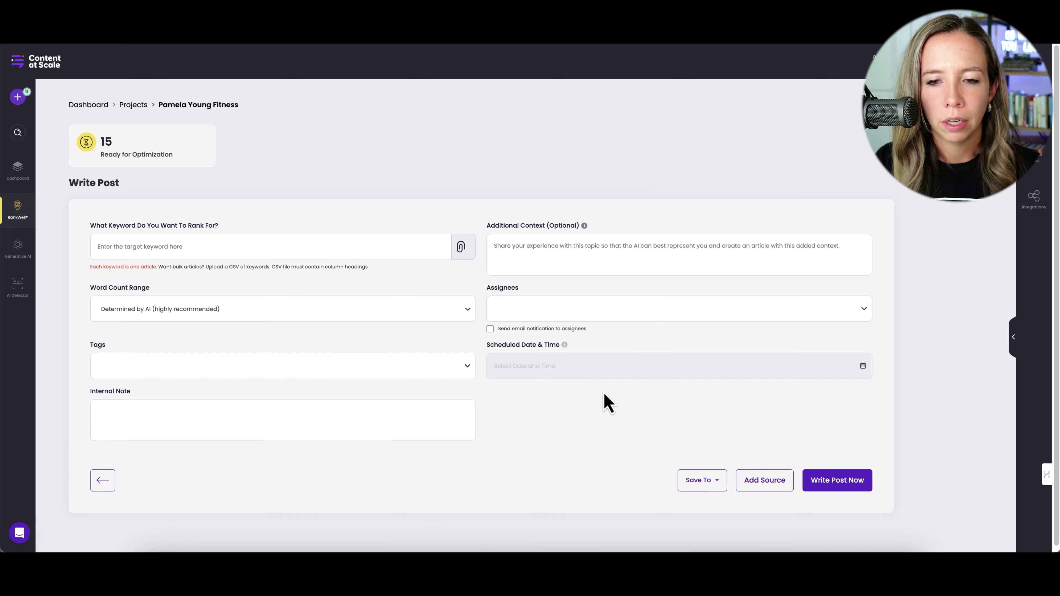
left_click(234, 247)
left_click(594, 246)
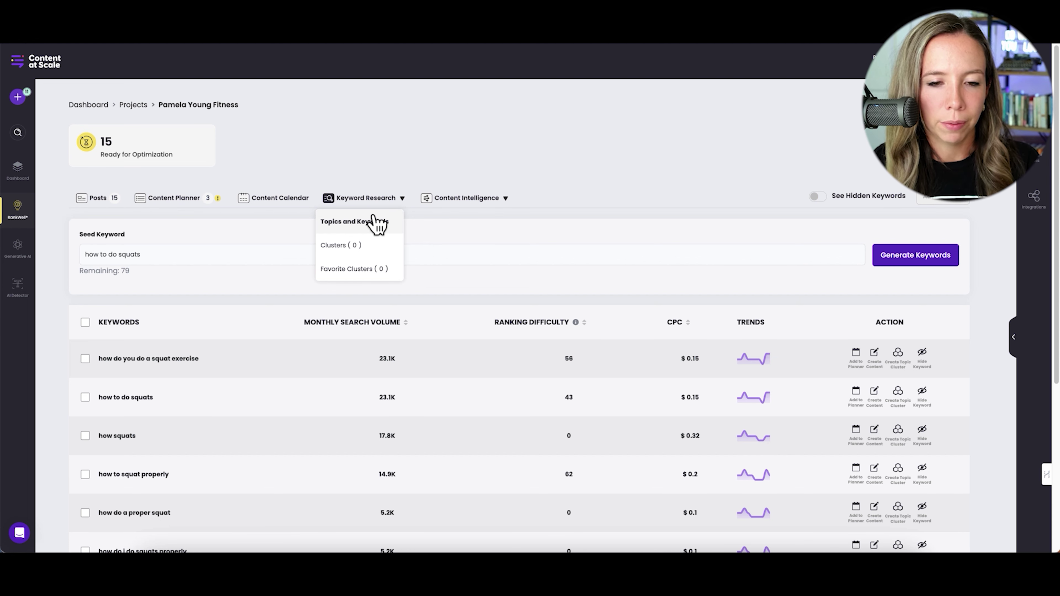
- Open content intelligence research and browse keyword results for the seed 'how to do squats'
left_click(485, 209)
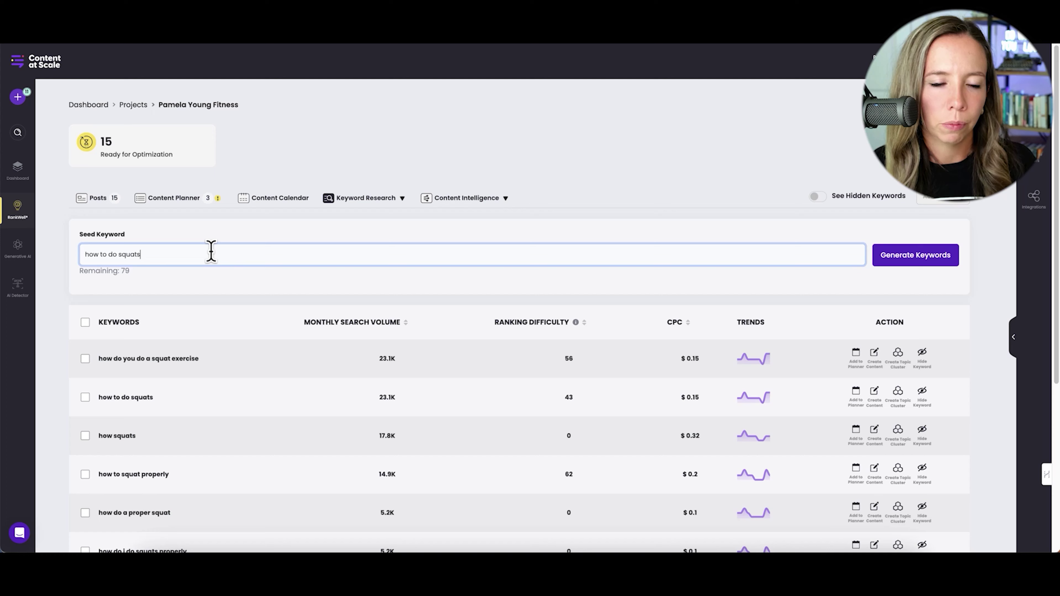
left_click_drag(210, 250, 96, 252)
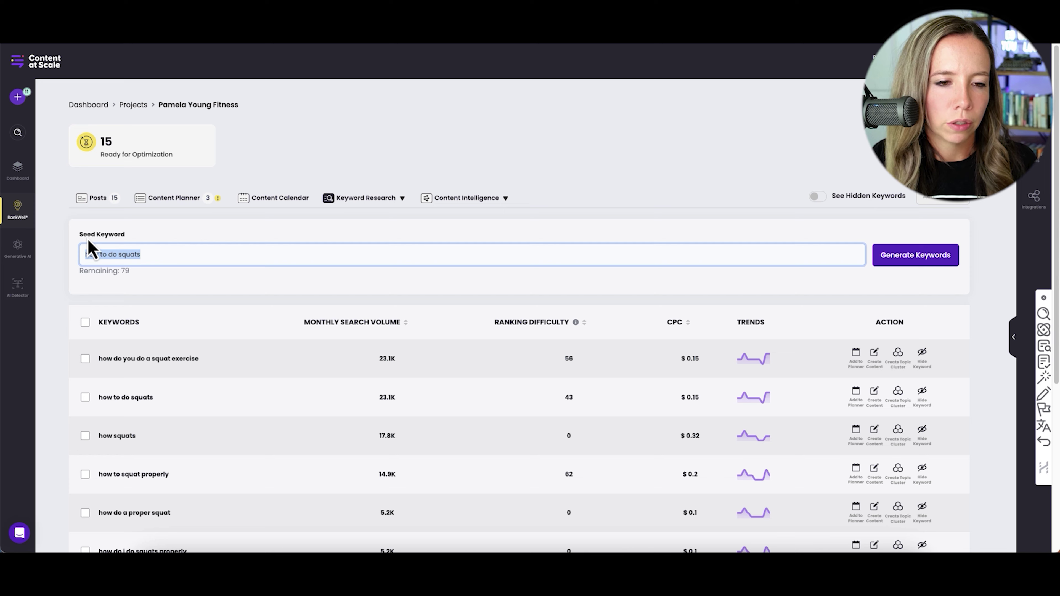
scroll(193, 254, "down", 1)
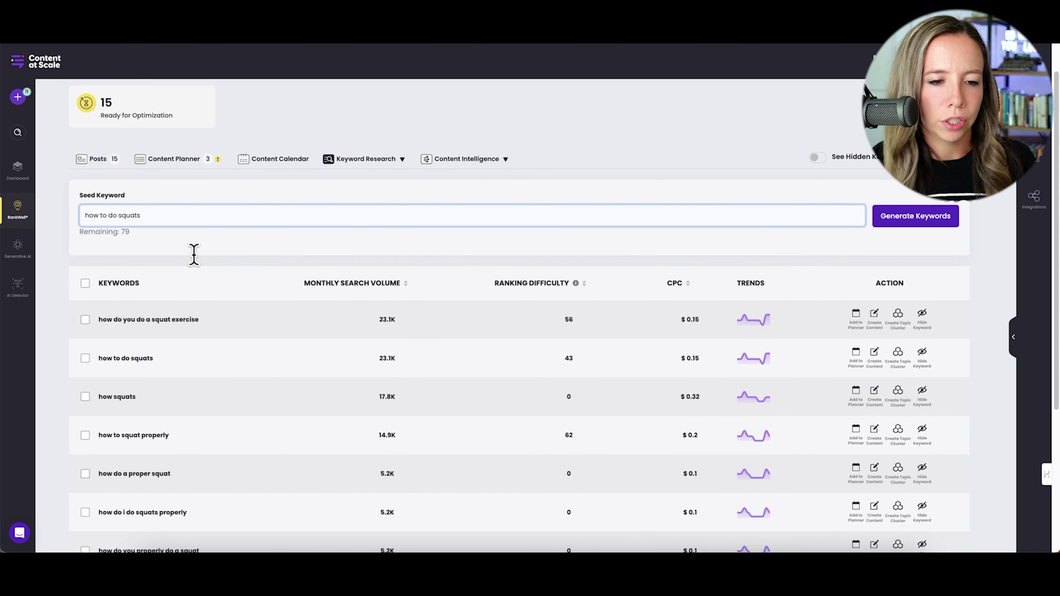
scroll(193, 255, "down", 1)
scroll(475, 326, "down", 1)
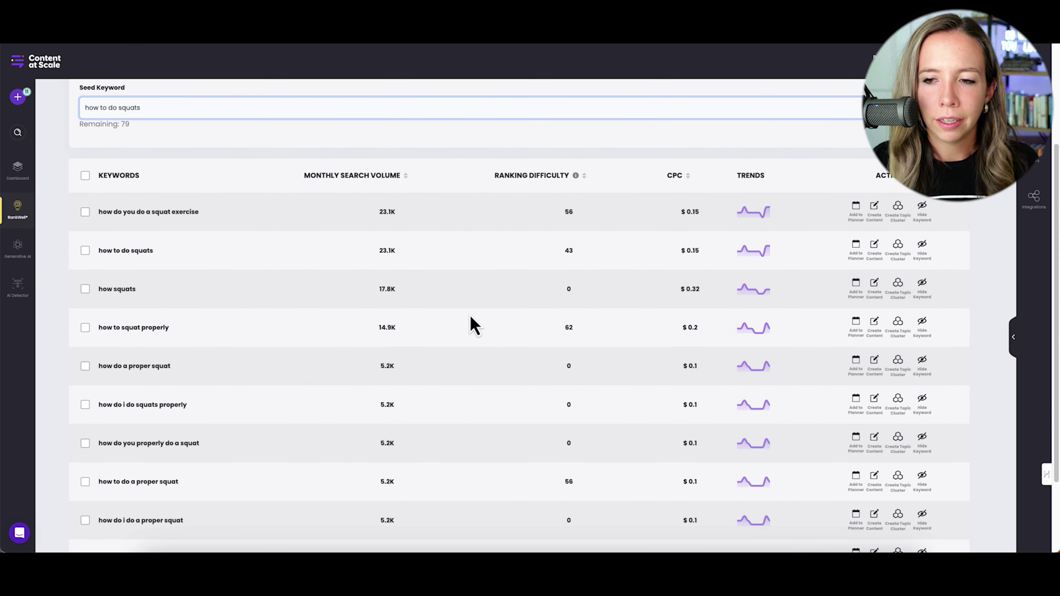
scroll(474, 326, "up", 2)
scroll(475, 326, "down", 3)
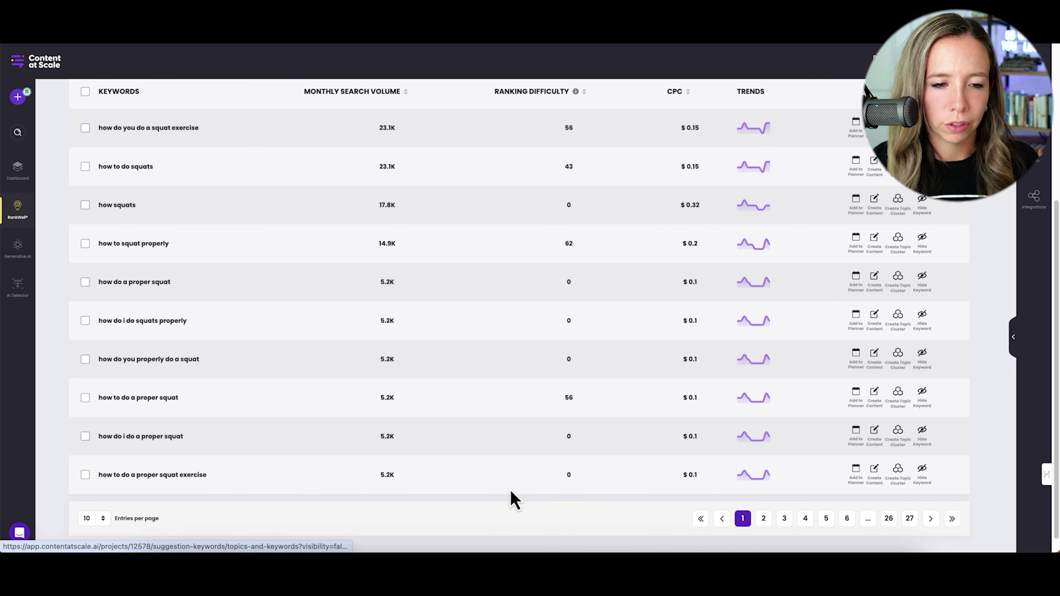
scroll(510, 491, "up", 1)
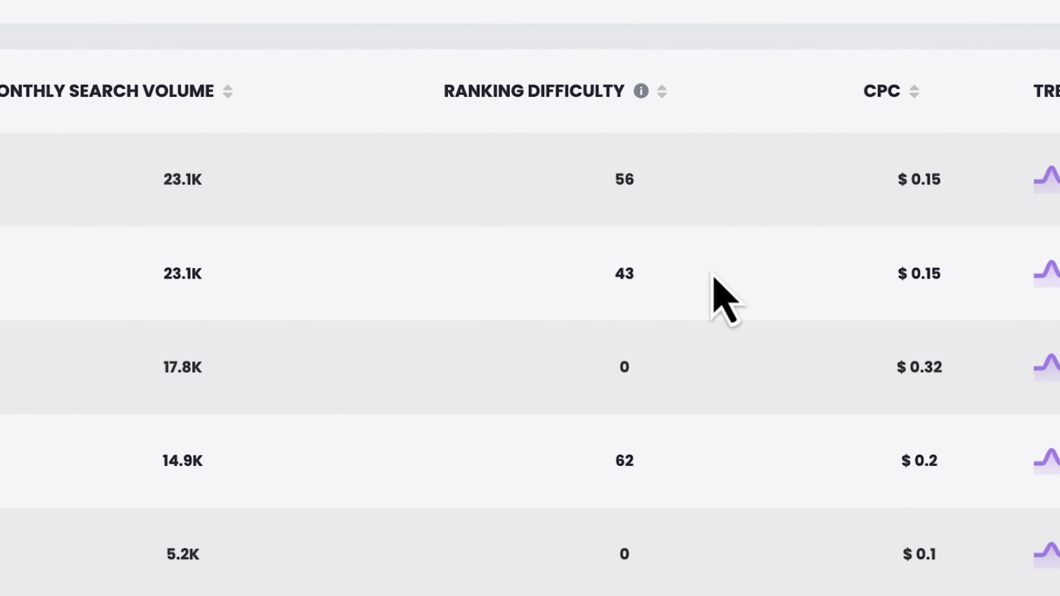
- Note the ranking difficulty and search volume of 'how to do squats' and start a post for it
double_click(567, 226)
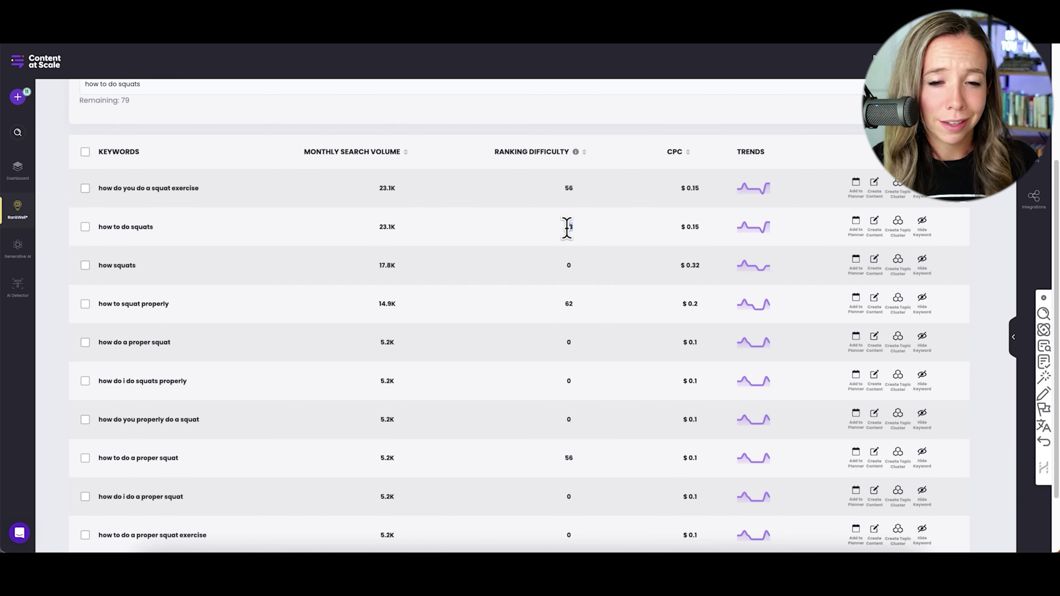
double_click(381, 226)
left_click(359, 233)
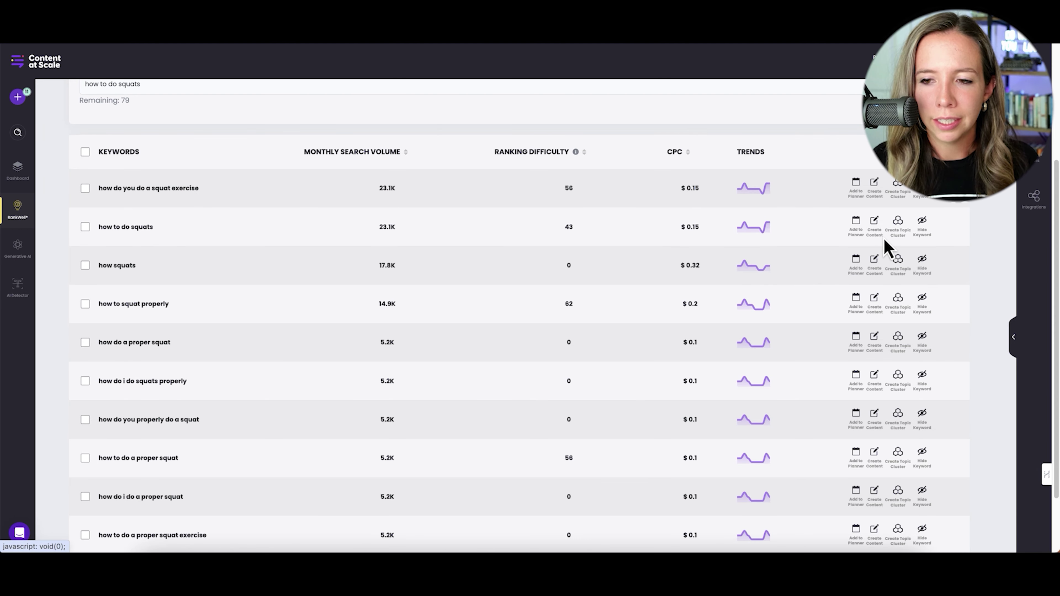
left_click(875, 231)
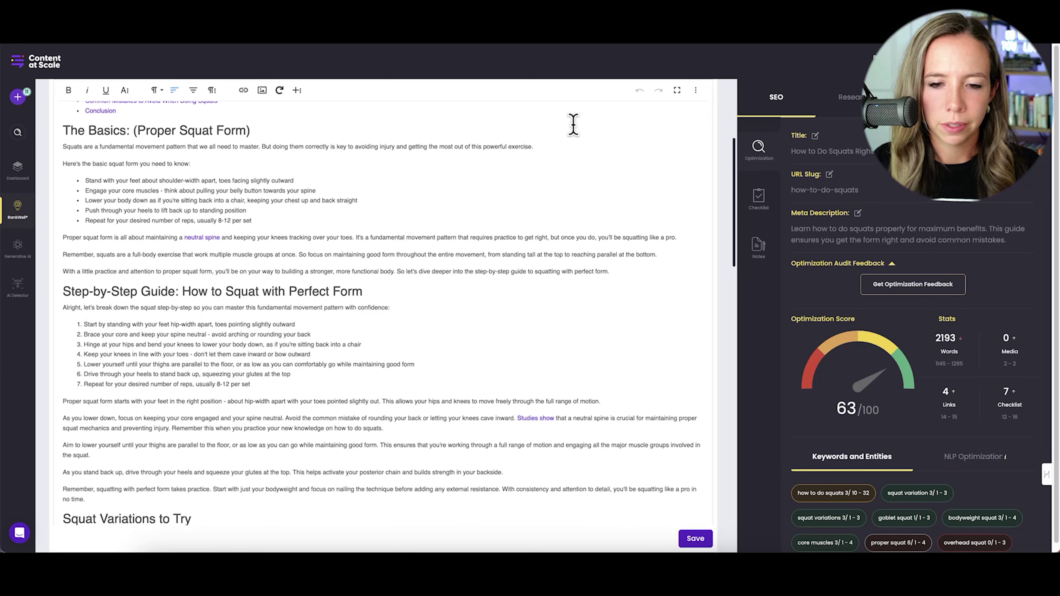
- Scroll through the squats article to check the keyword-optimized headings behind the 81/100 score
scroll(572, 123, "down", 8)
scroll(573, 123, "down", 2)
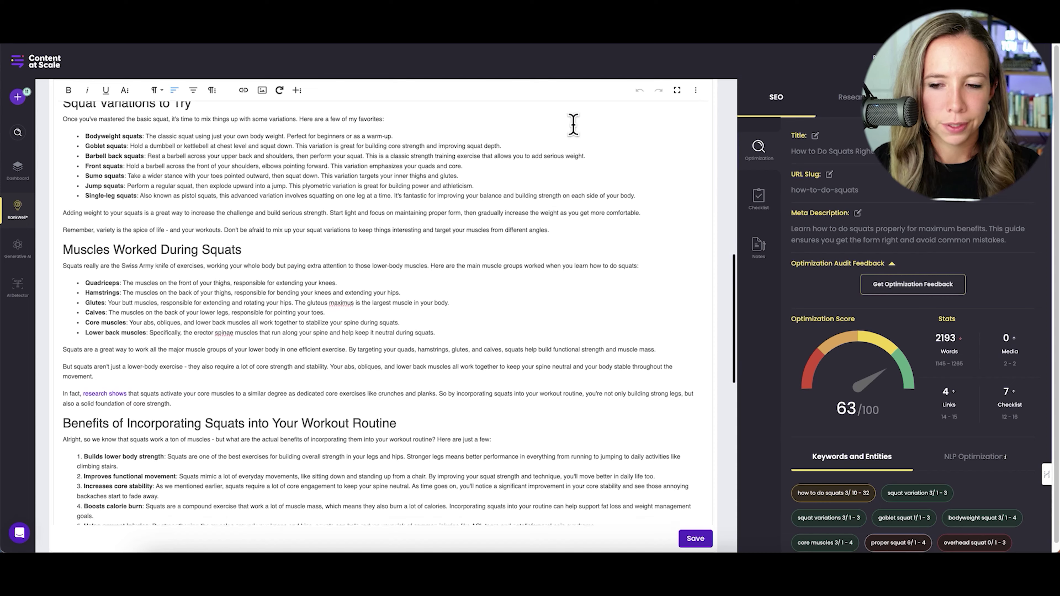
scroll(573, 123, "down", 4)
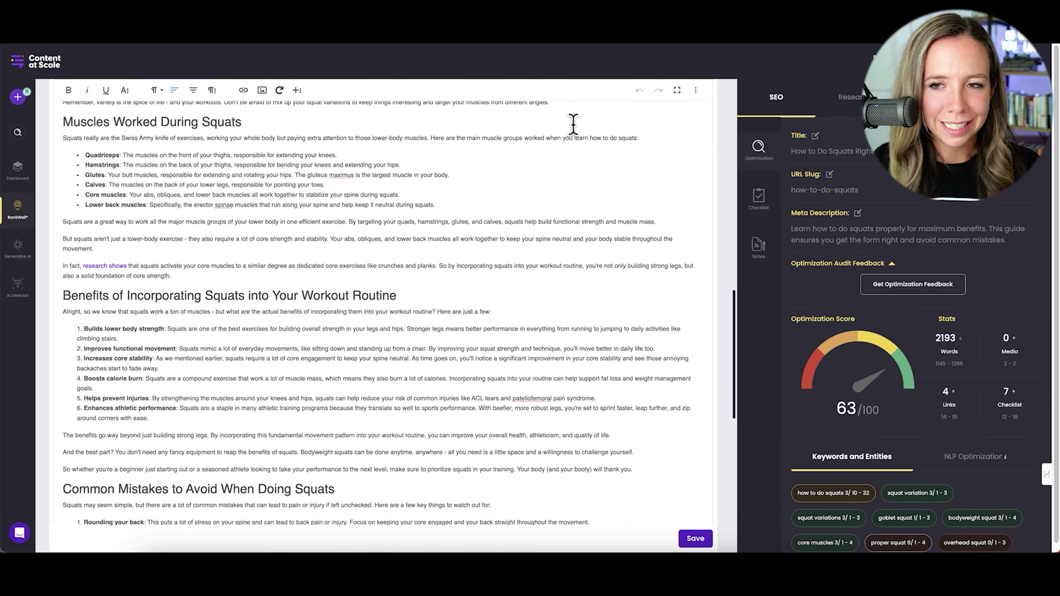
scroll(572, 123, "down", 7)
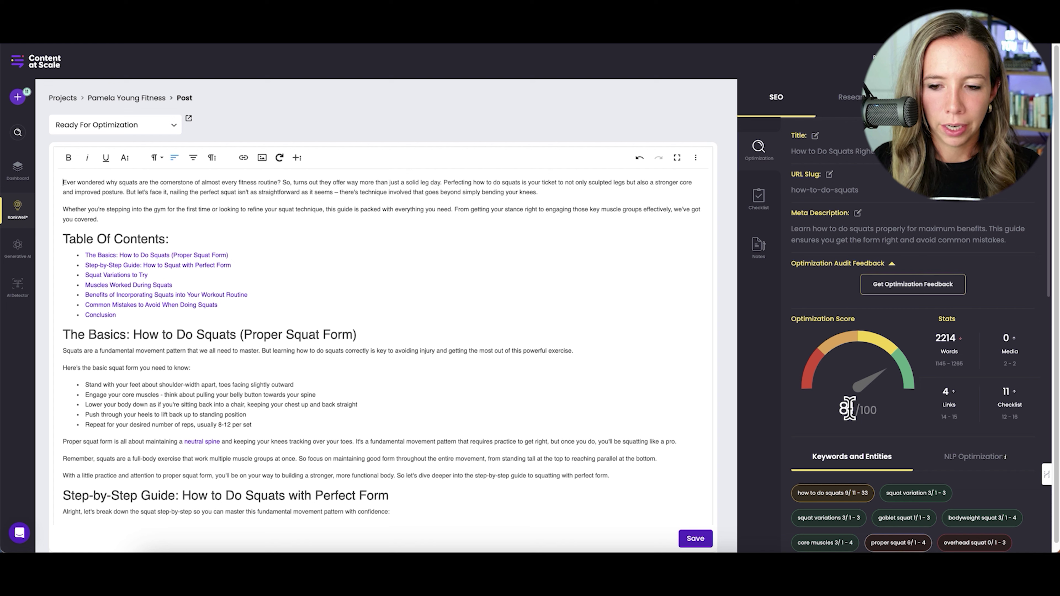
- Highlight every 'how to do squats' use and rework The Basics heading and body sentences around it
left_click(826, 493)
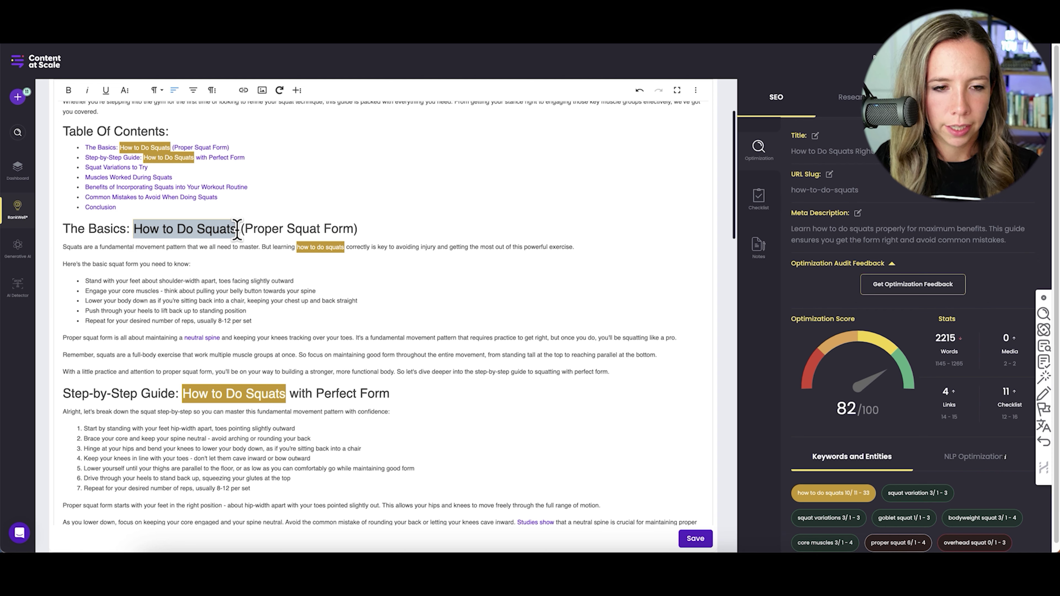
key("BackSpace")
key("BackSpace")
key("BackSpace")
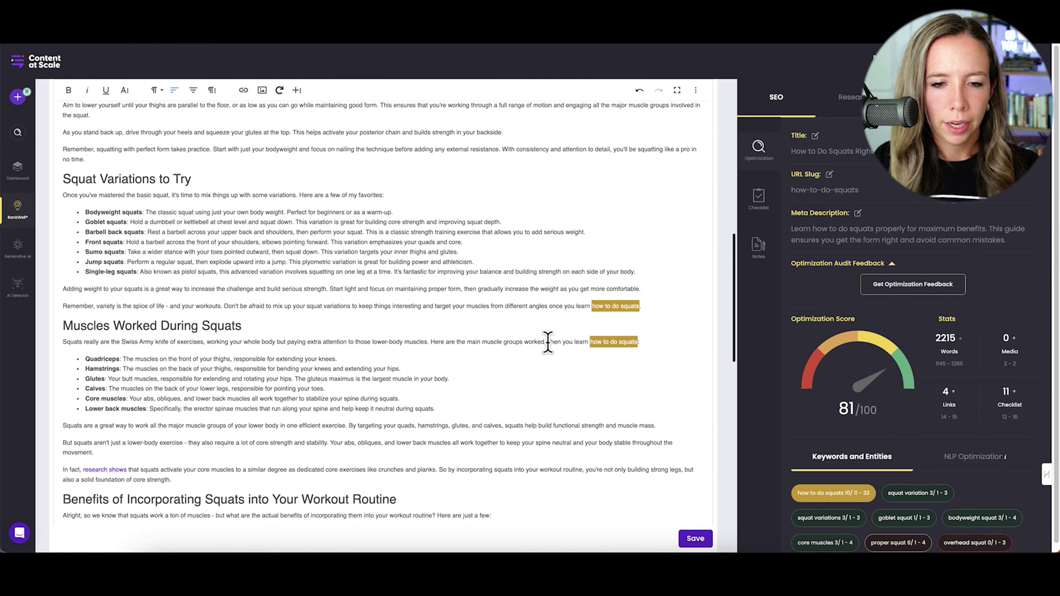
left_click_drag(578, 306, 634, 322)
left_click(467, 309)
left_click(519, 343)
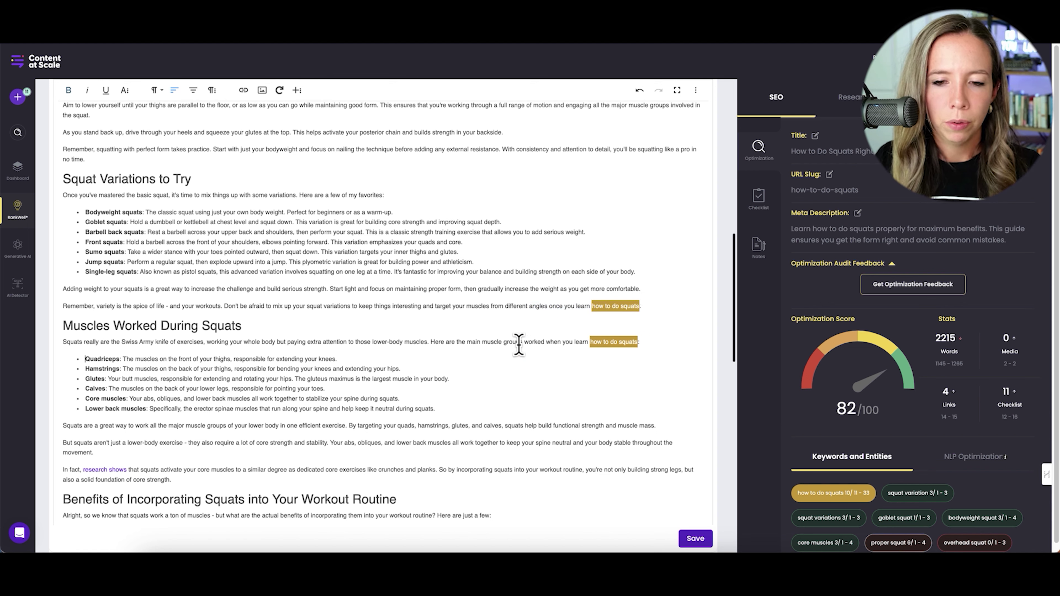
left_click_drag(509, 341, 645, 345)
left_click(478, 403)
scroll(478, 403, "down", 15)
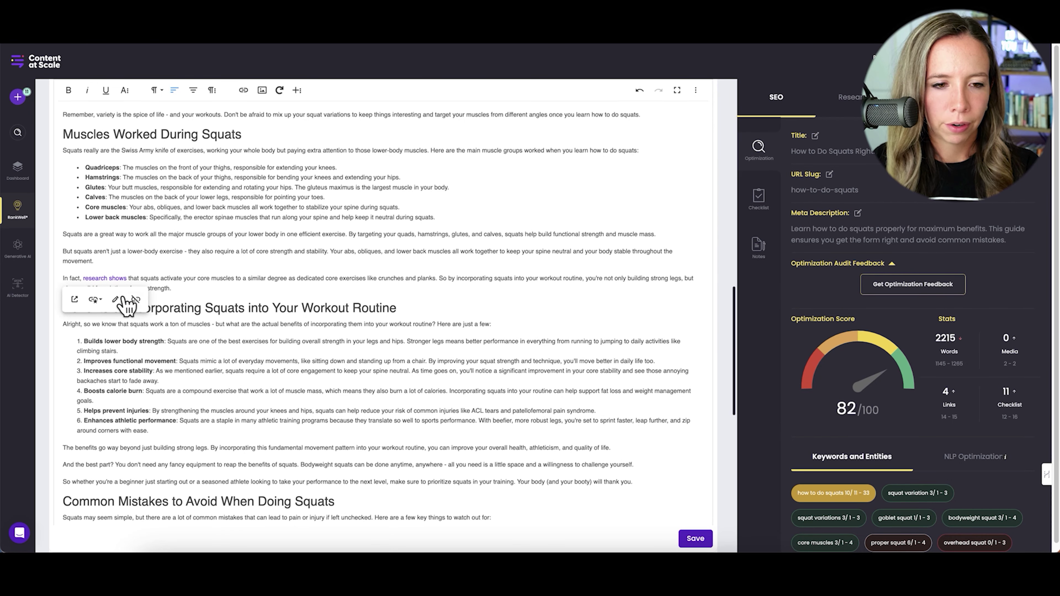
- Open the 'research shows' link editor and read its PubMed web address
left_click(119, 299)
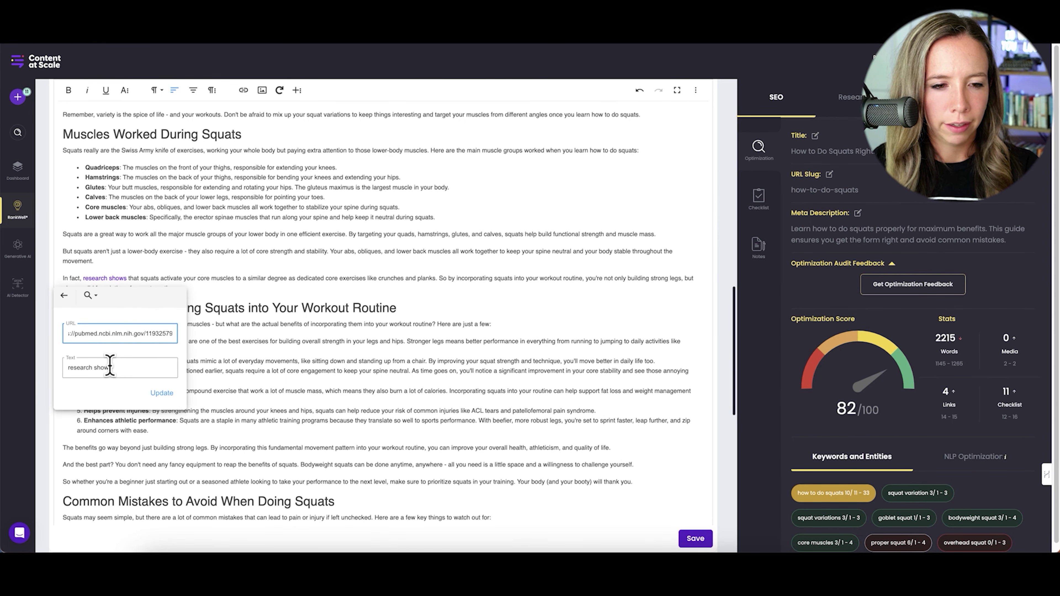
left_click(109, 367)
left_click(133, 333)
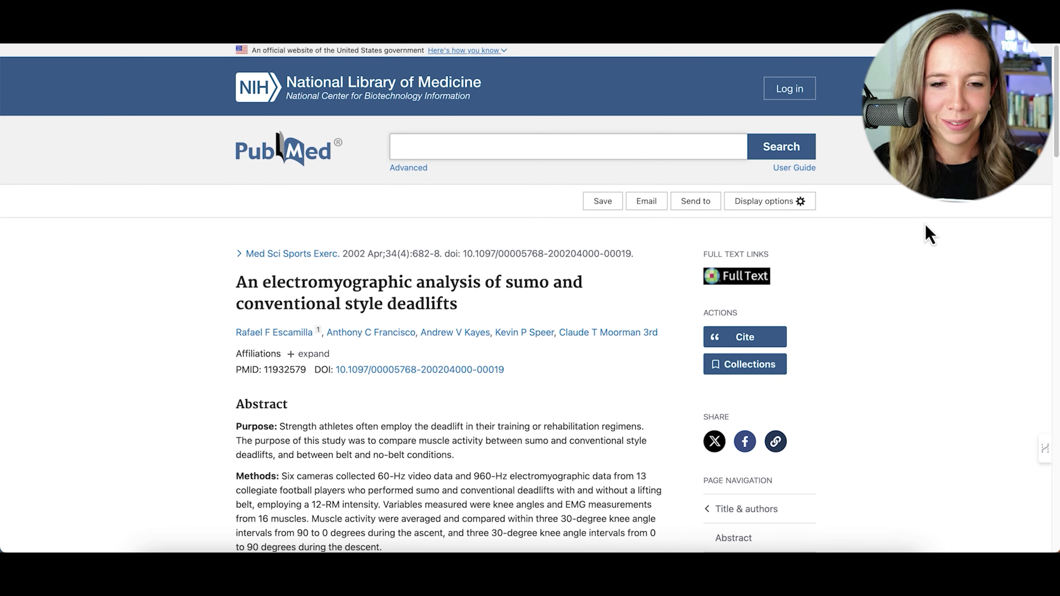
- Scroll through the PubMed electromyographic study of sumo and conventional deadlifts
scroll(925, 230, "down", 1)
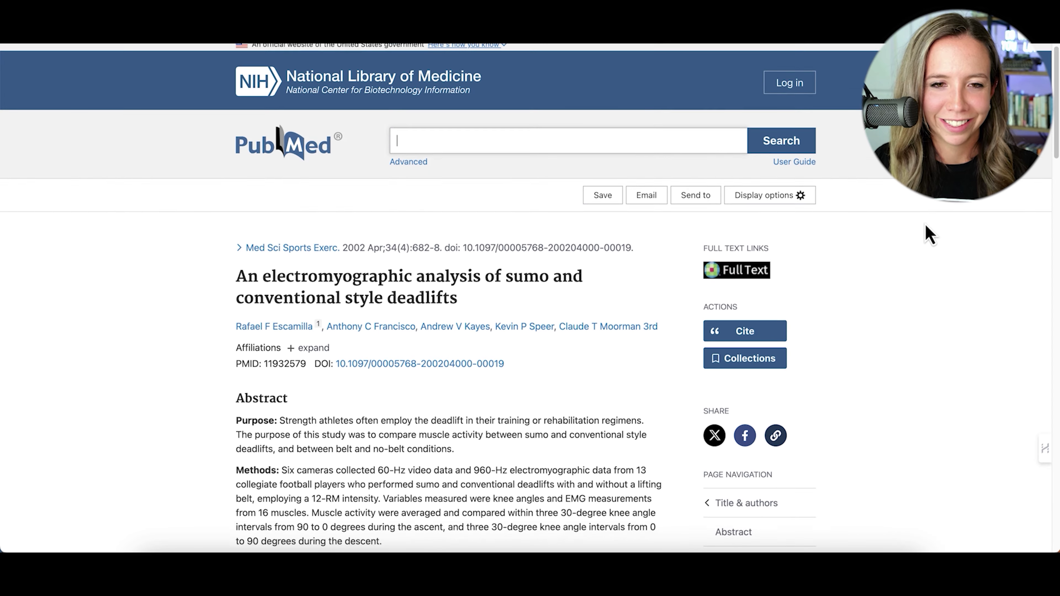
scroll(925, 224, "down", 2)
scroll(925, 224, "up", 3)
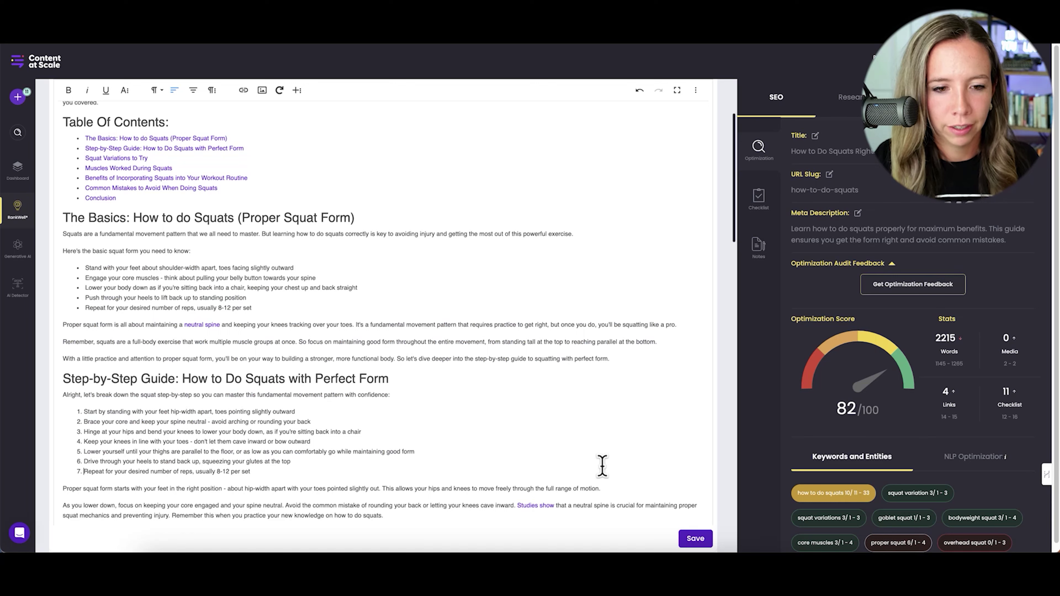
- Inspect the web addresses behind the 'neutral spine' and 'research shows' links
left_click(205, 325)
left_click(212, 346)
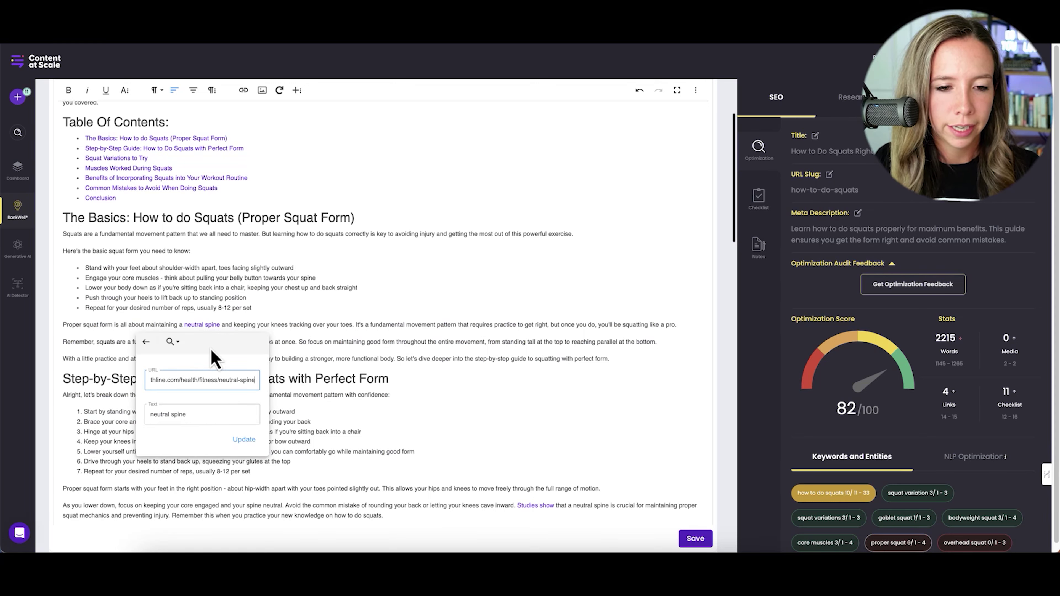
triple_click(195, 378)
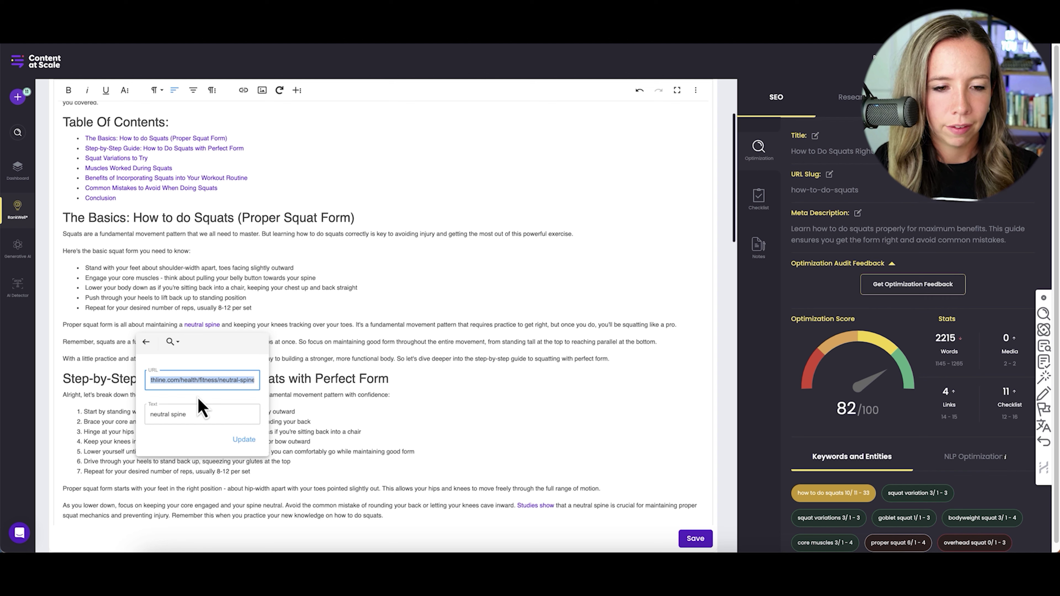
key("Home")
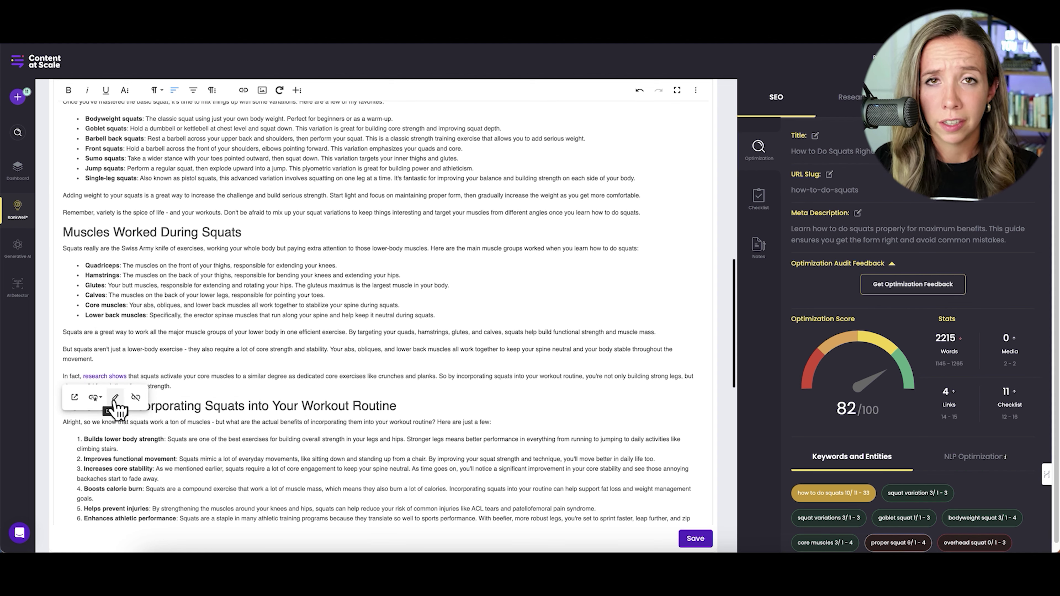
left_click(125, 396)
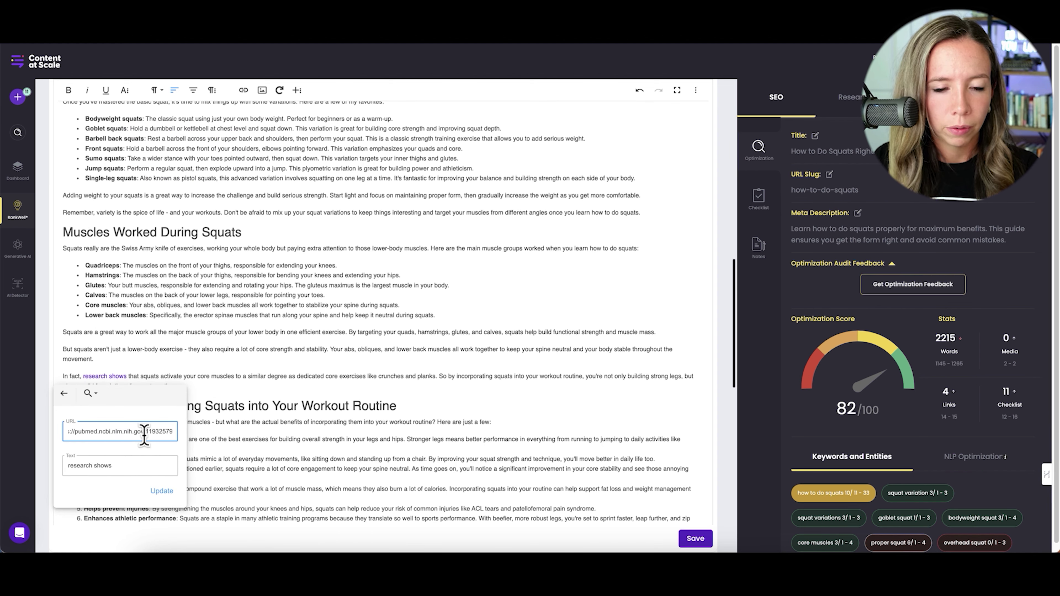
left_click(314, 448)
scroll(324, 440, "down", 10)
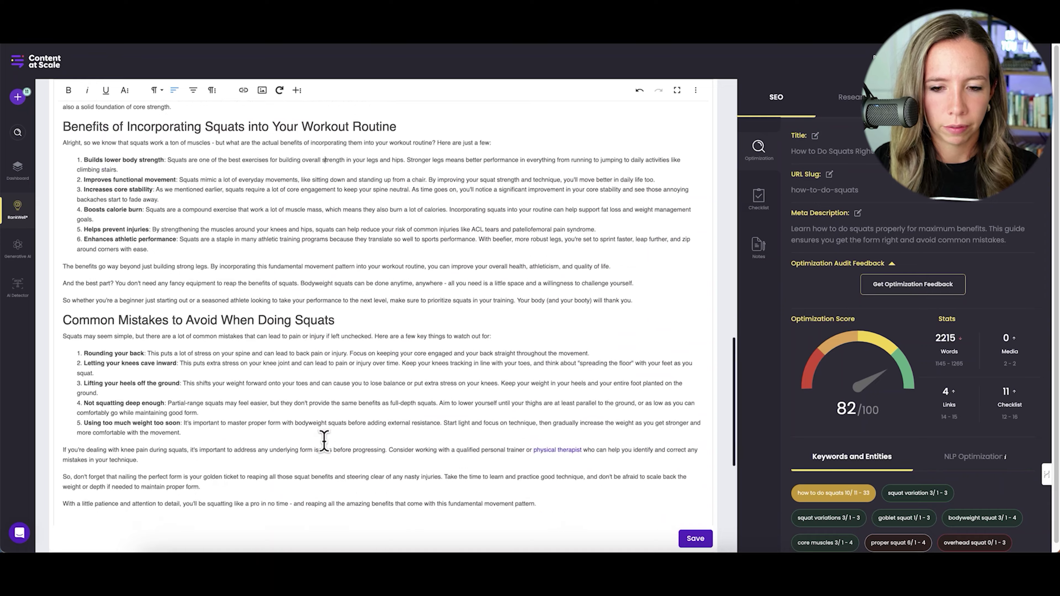
scroll(324, 441, "down", 5)
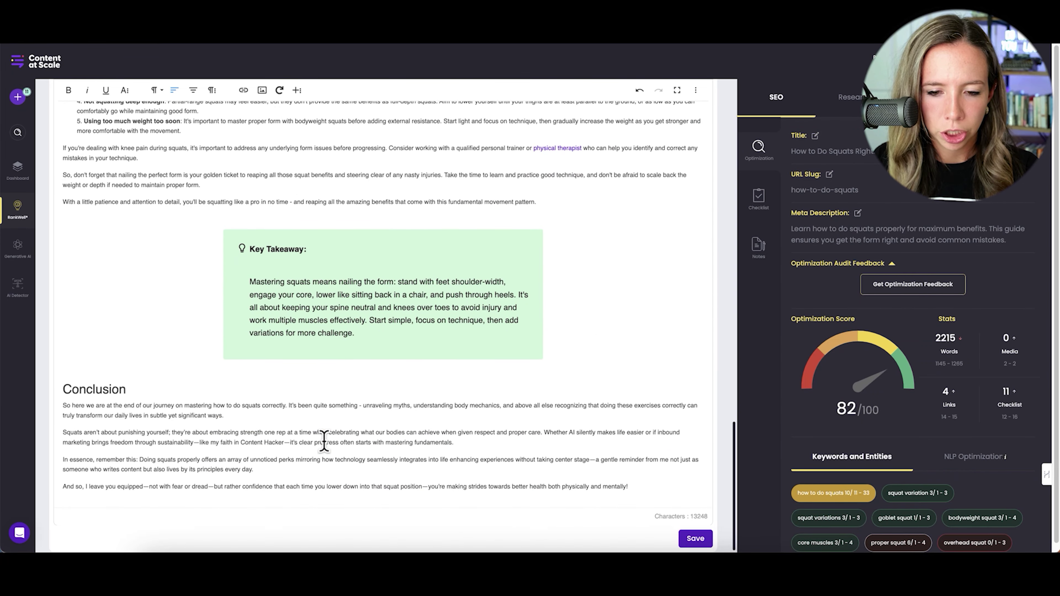
scroll(324, 440, "up", 9)
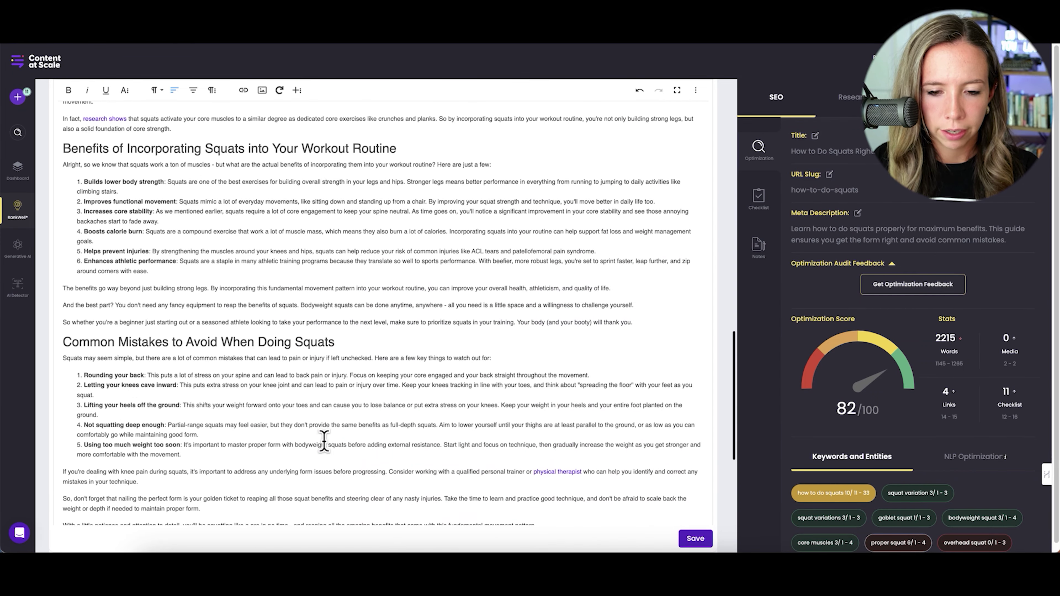
- Inspect the full web address of the 'physical therapist' link
left_click(544, 474)
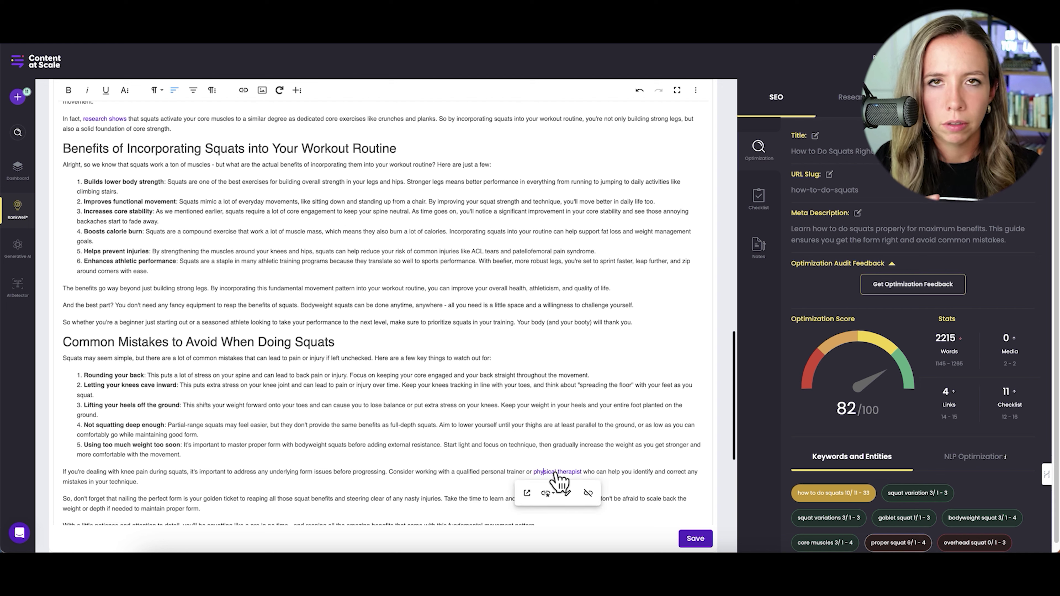
left_click(572, 496)
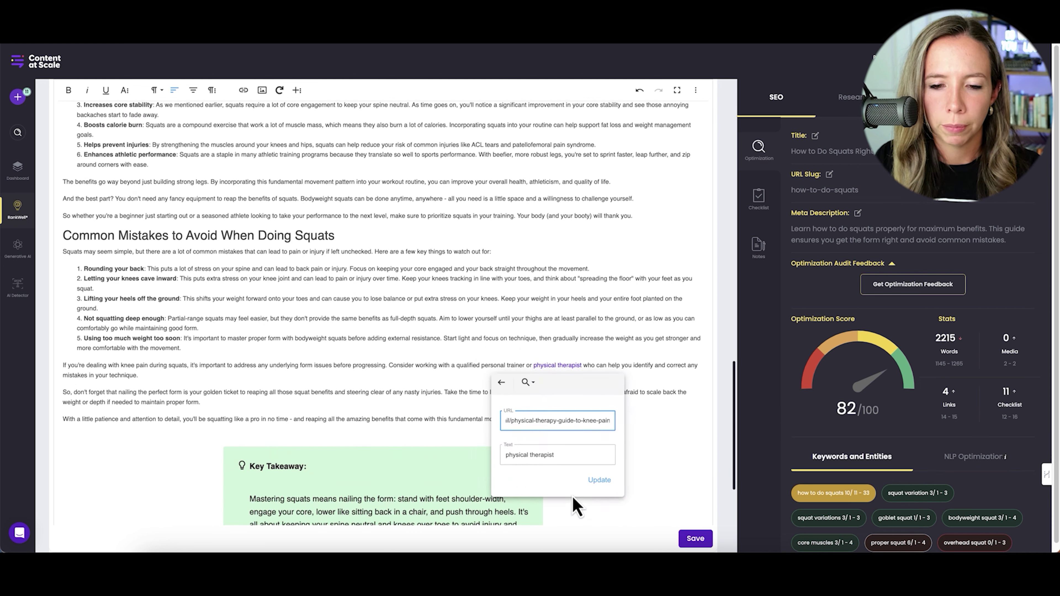
triple_click(528, 417)
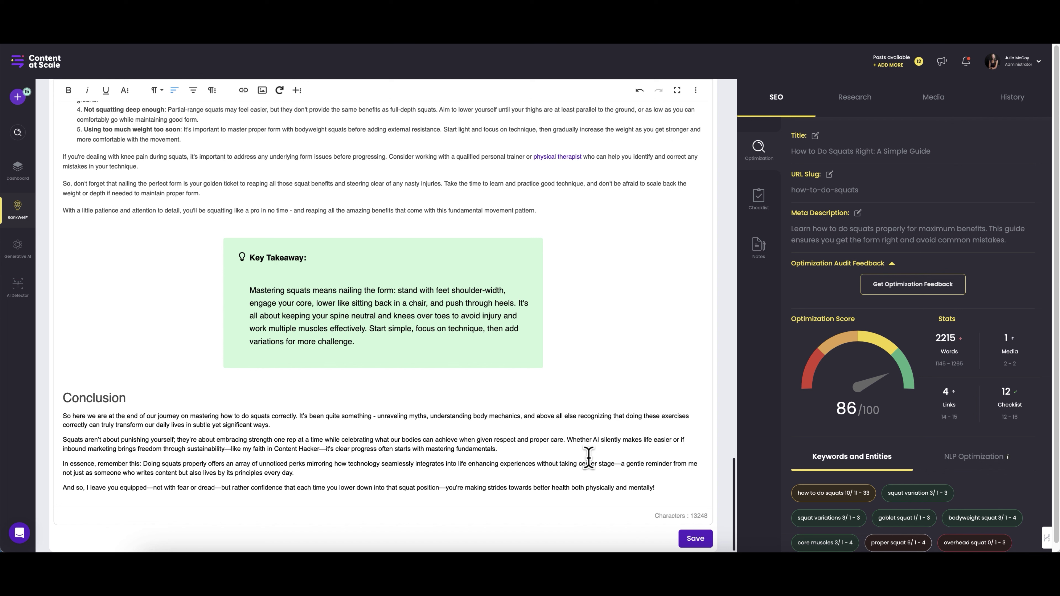
left_click_drag(665, 487, 95, 415)
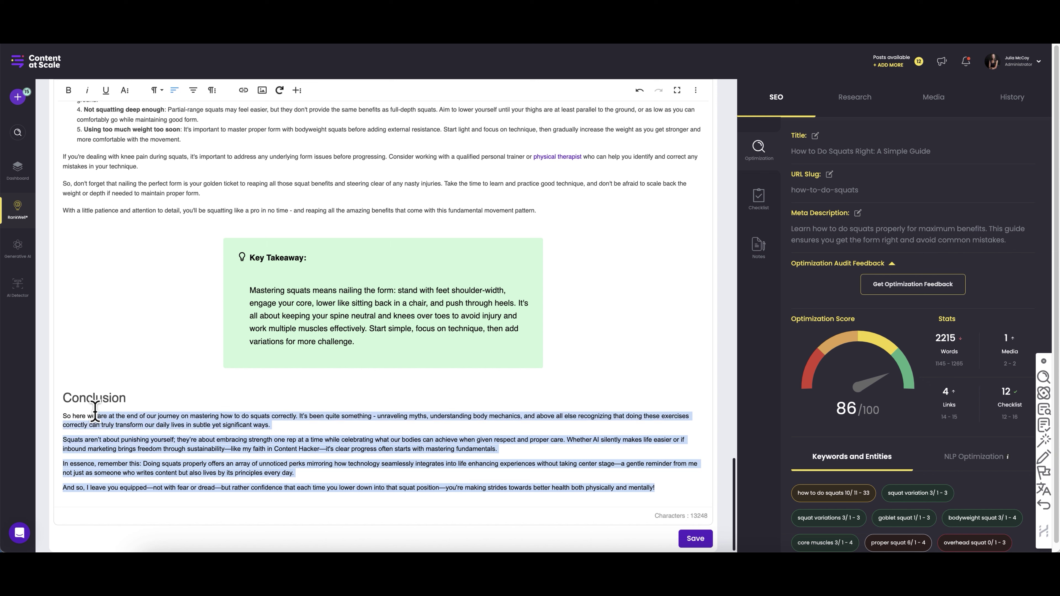
scroll(197, 422, "up", 20)
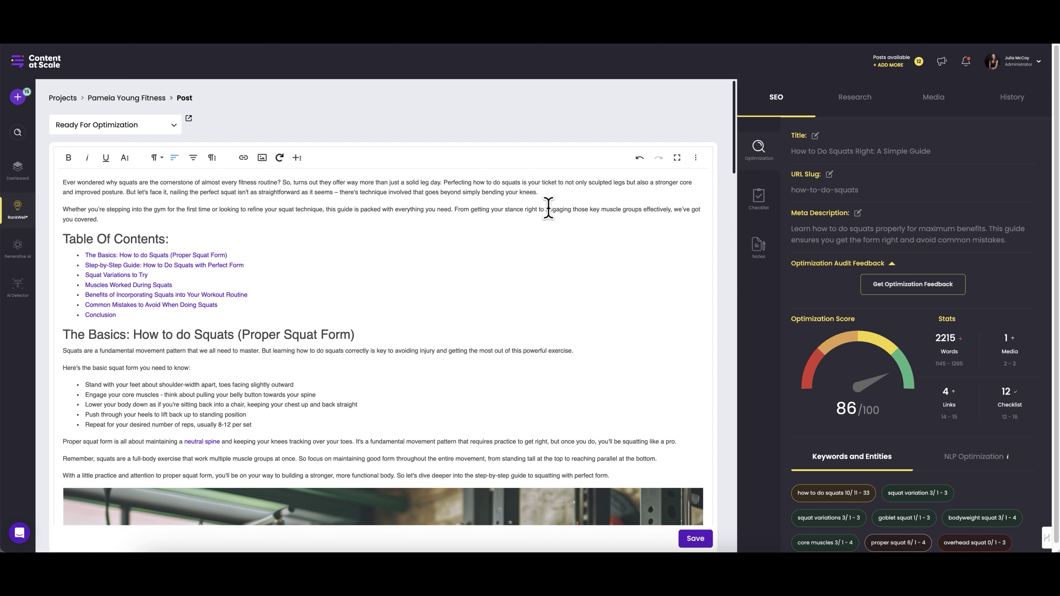
left_click_drag(114, 219, 69, 184)
scroll(376, 281, "down", 20)
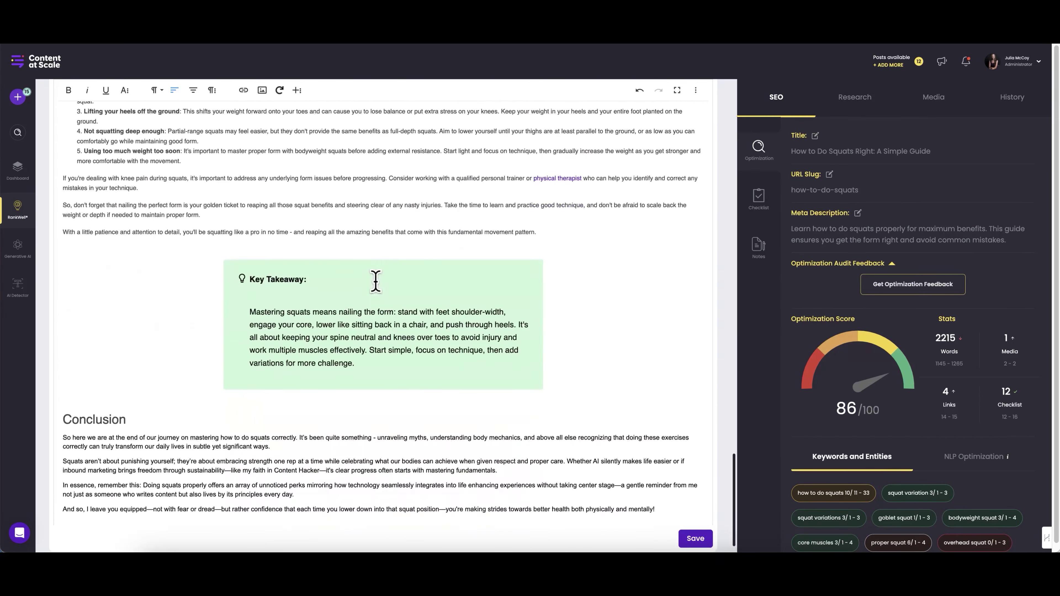
scroll(376, 281, "down", 1)
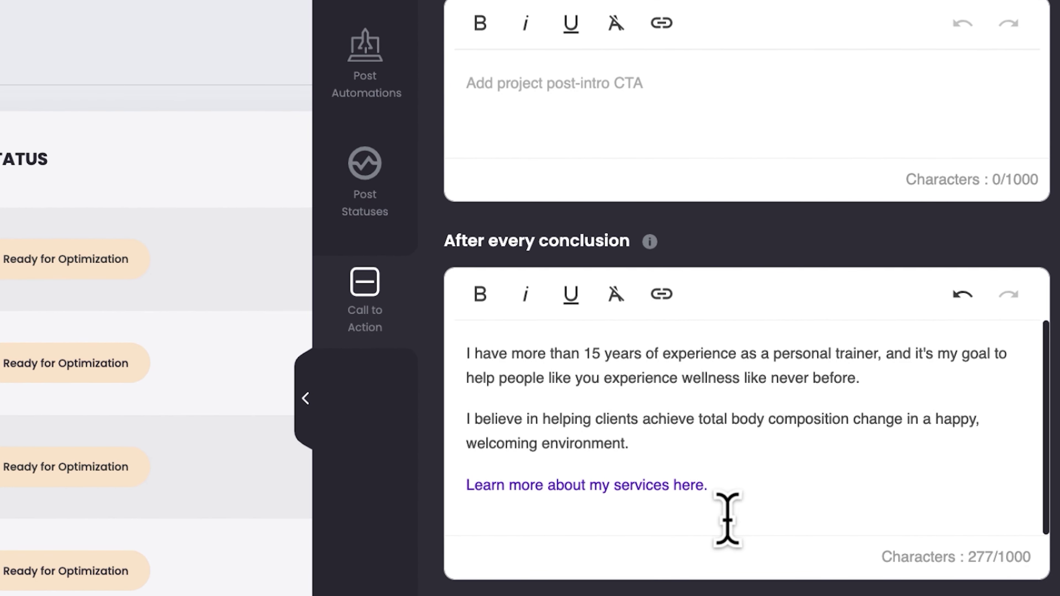
- Review the after-conclusion call-to-action paragraphs and the empty intro call-to-action box
left_click(728, 520)
key("super+a")
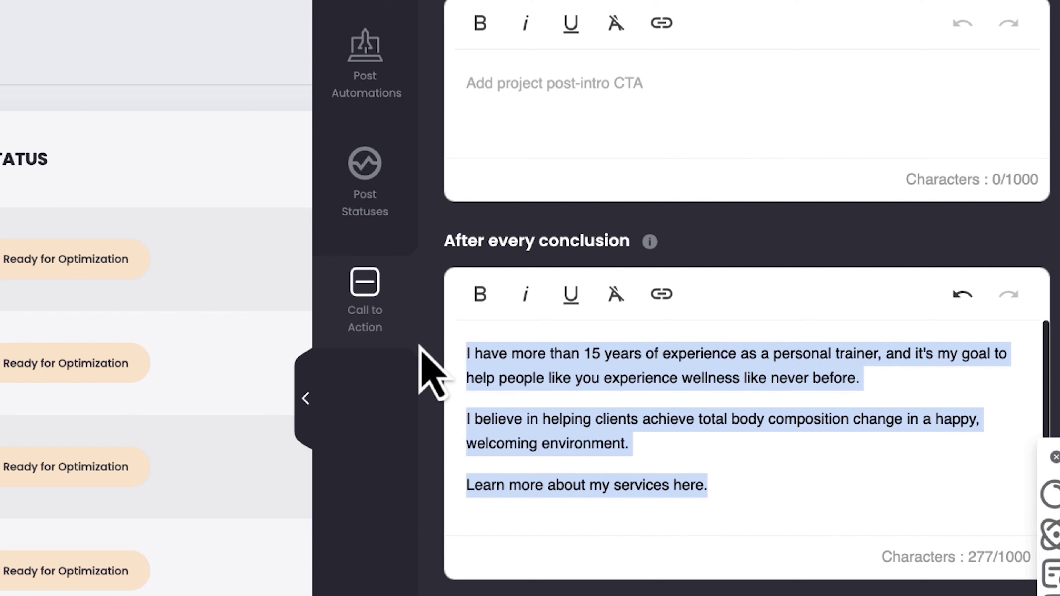
left_click(598, 121)
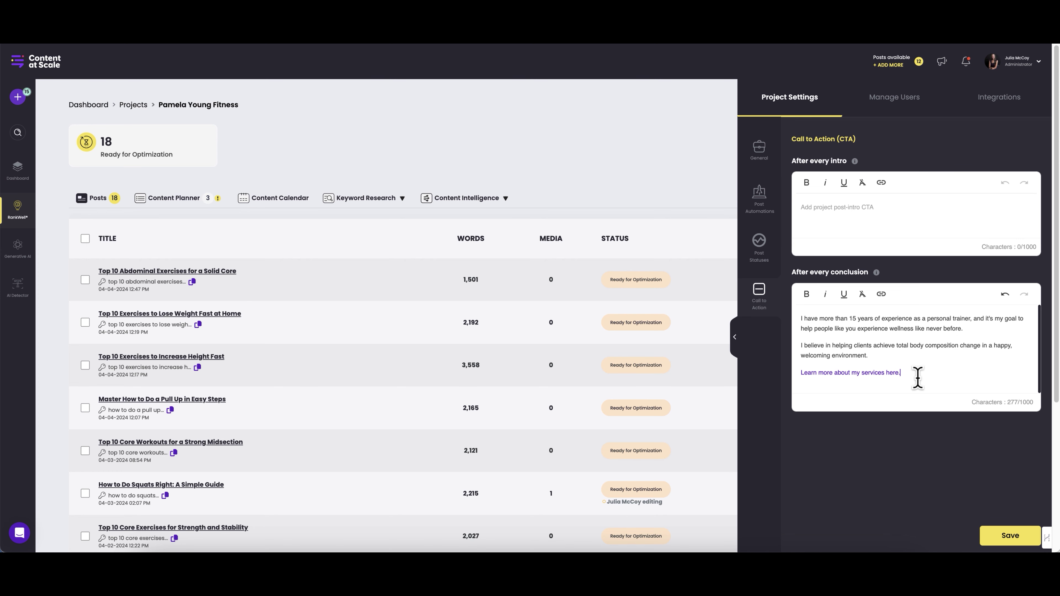
left_click_drag(917, 376, 796, 317)
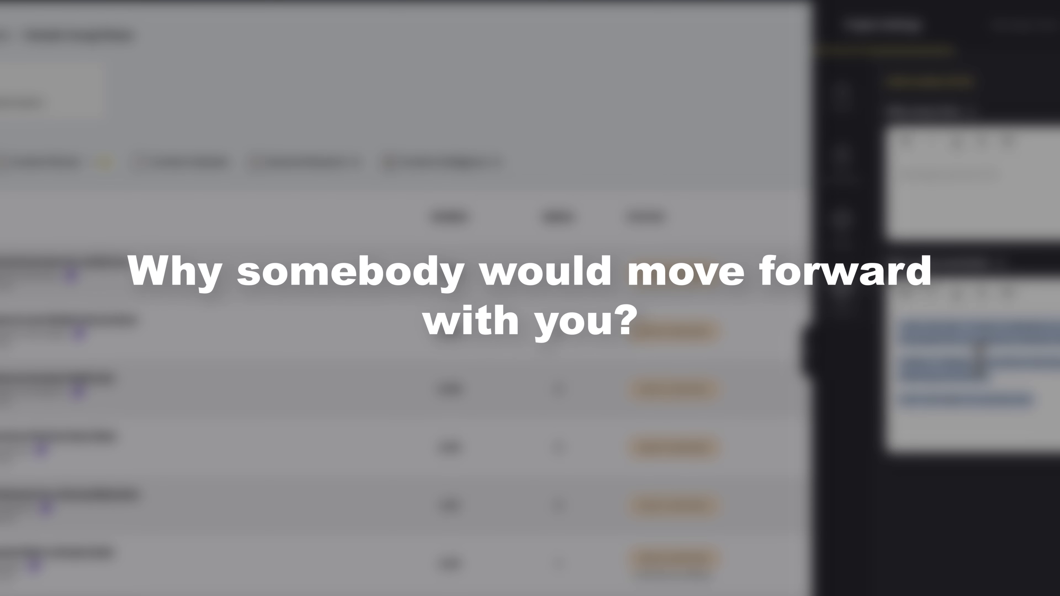
left_click(1037, 368)
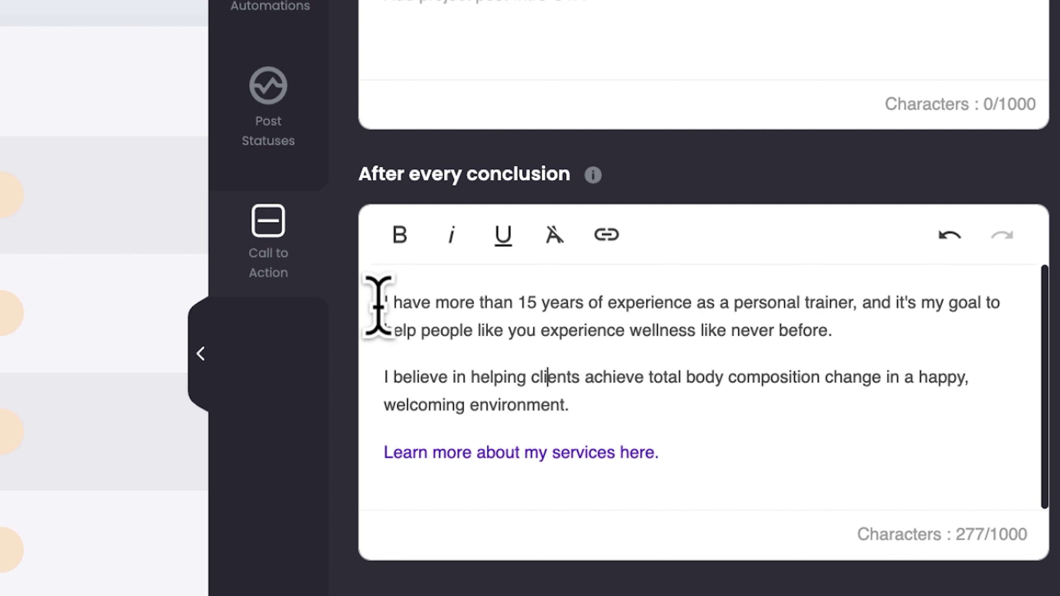
- Save the personal-trainer call to action and select the squat post's old Conclusion text
left_click_drag(378, 307, 608, 404)
left_click(608, 404)
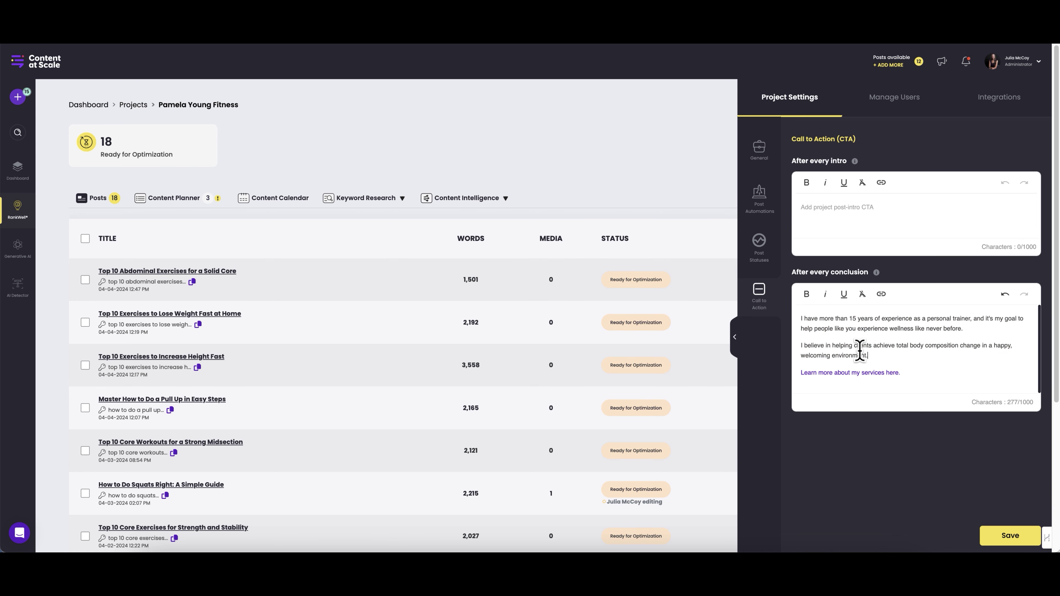
left_click_drag(868, 355, 792, 346)
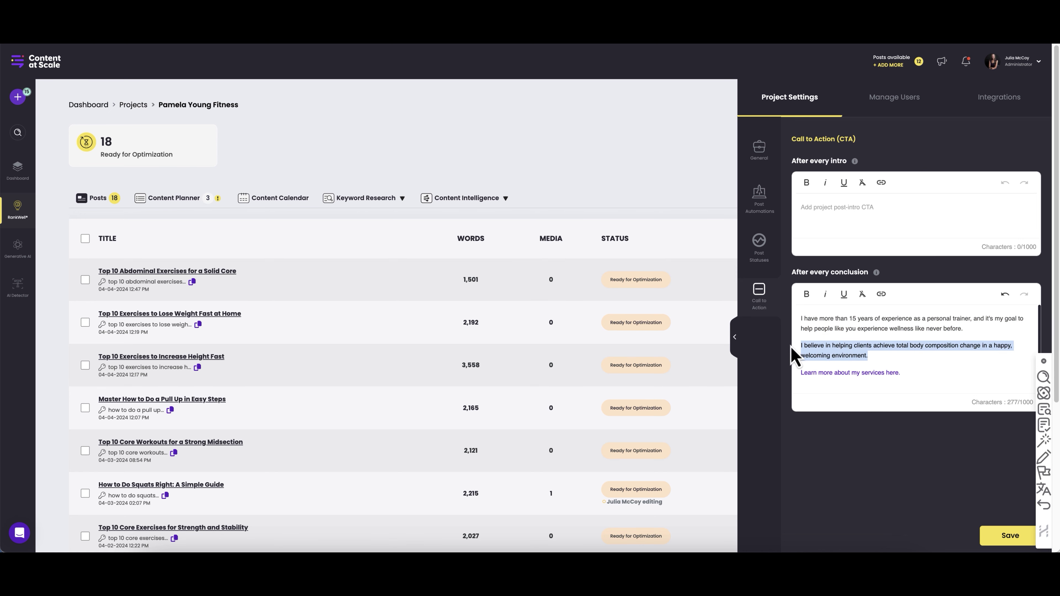
left_click(871, 358)
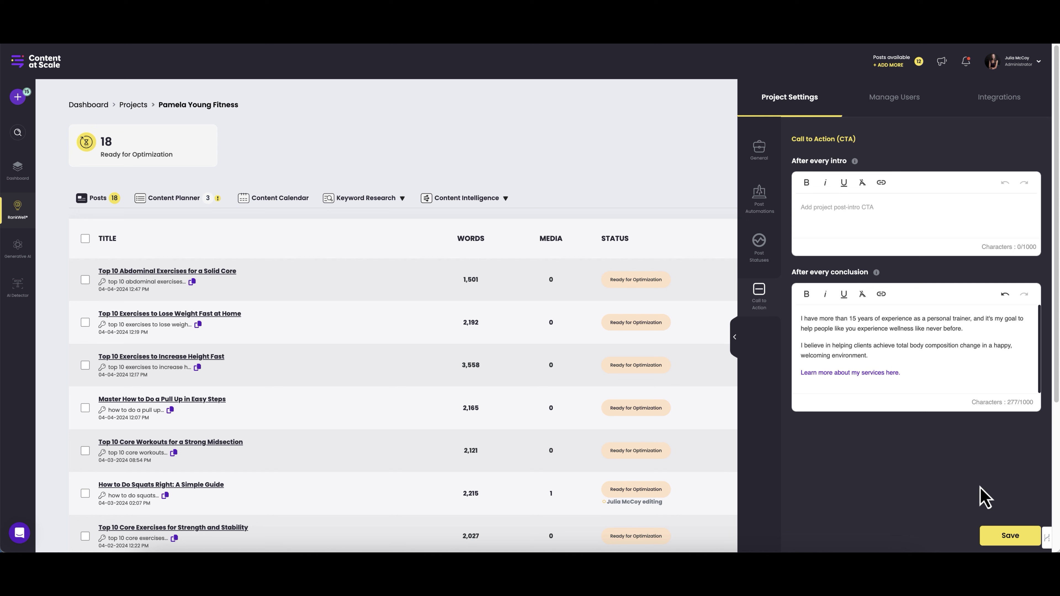
left_click(1011, 539)
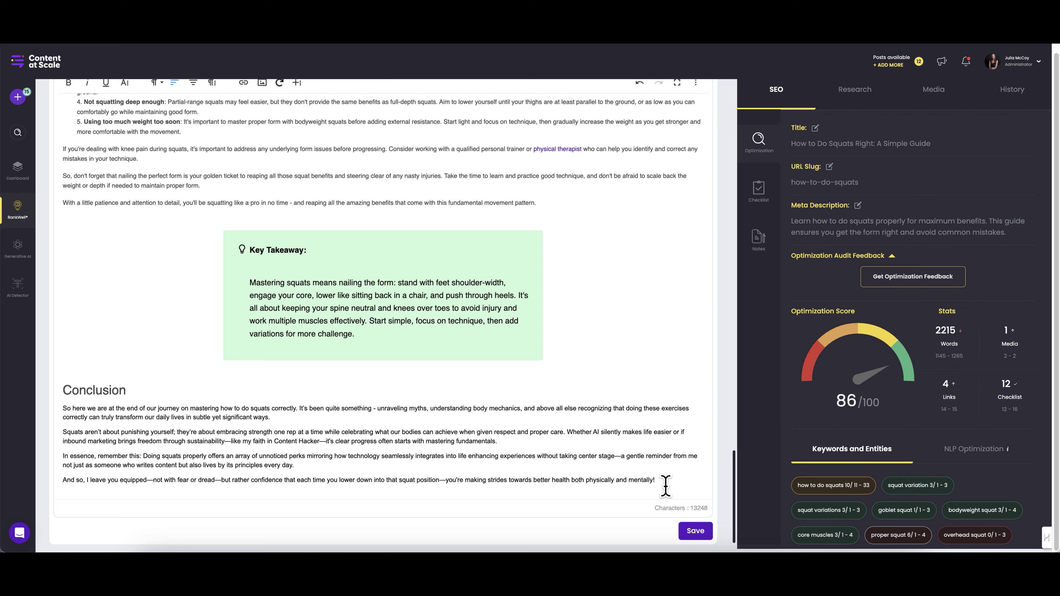
left_click_drag(667, 482, 60, 411)
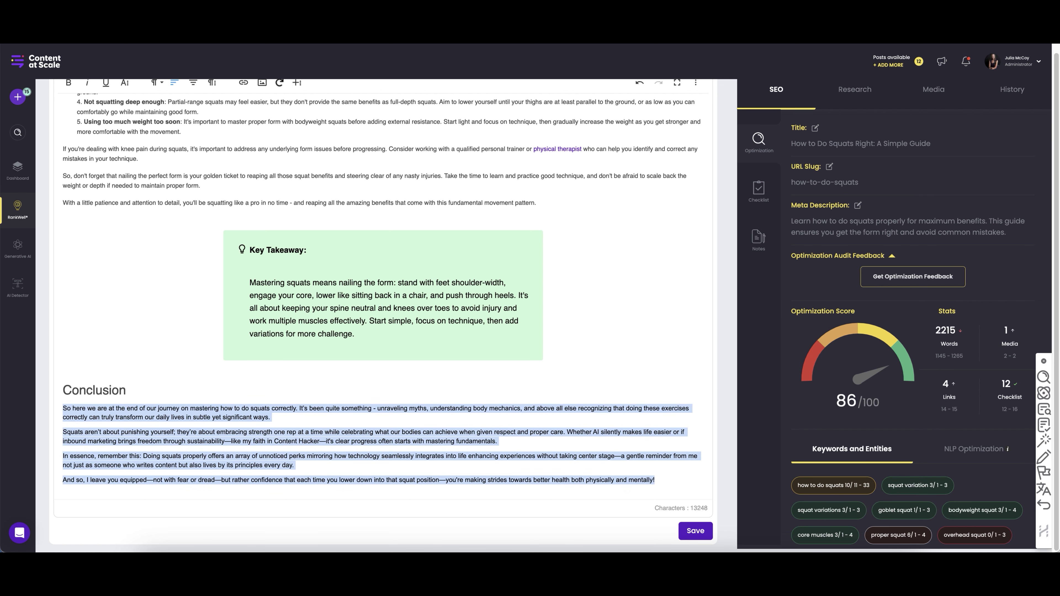
- Paste the new wellness-journey conclusion, ending in the services link, over the old one
type("We're at the end of our journey – but your first step was learning how to do squats correctly, your next step is total wellness. What would it look like to feel healthy and fit, every single day? I still remember my journey into wellness 15 years ago. It all started with a routine that a personal trainer taught me that I really enjoyed! And now, I'm teaching folks like you how to practice great technique, get their form right, and get the most out of their wellness journey. Want to go to the next step? I have more than 15 years of experience as a personal trainer, and it's my goal to help people like you experience wellness like never before. I believe in helping clients achieve total body composition change in a happy, welcoming environment. Learn more about my services here.")
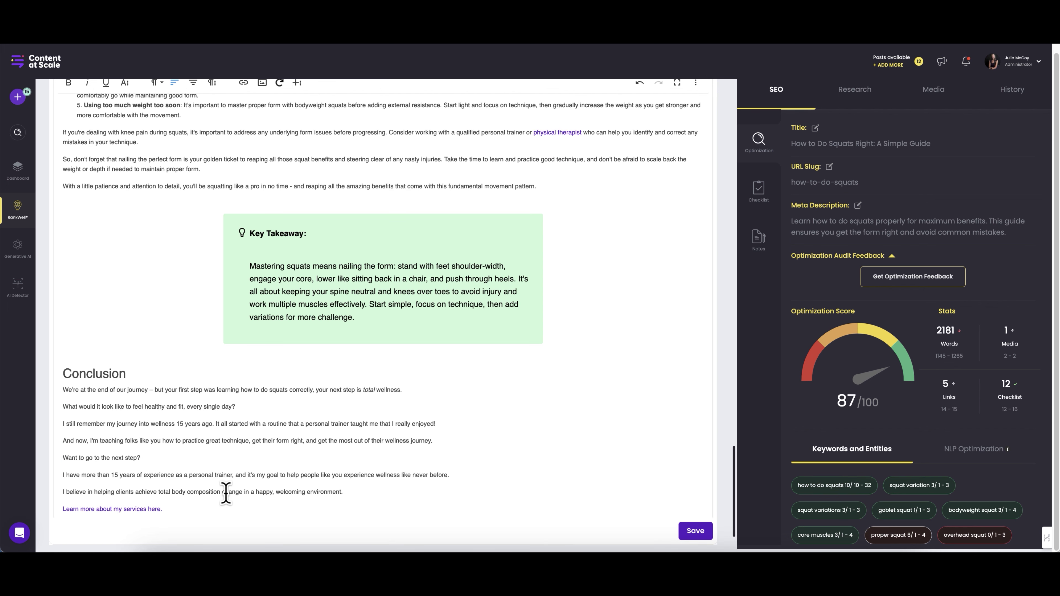
scroll(226, 492, "down", 1)
left_click(211, 480)
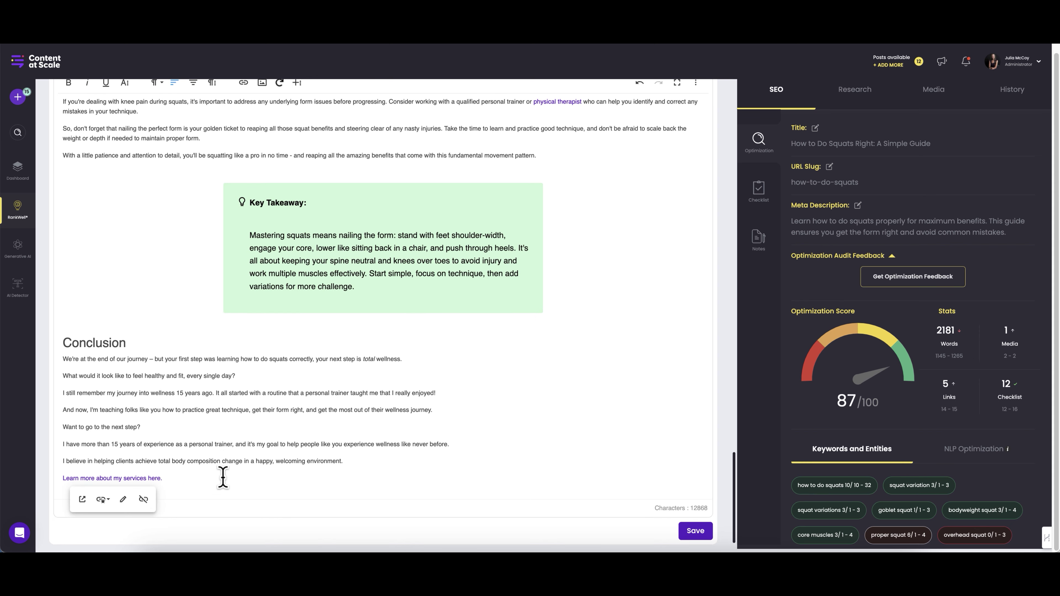
left_click(182, 410)
- Review the pasted conclusion's opening lines, personal story, next-step question and trainer bio
left_click_drag(64, 359, 235, 376)
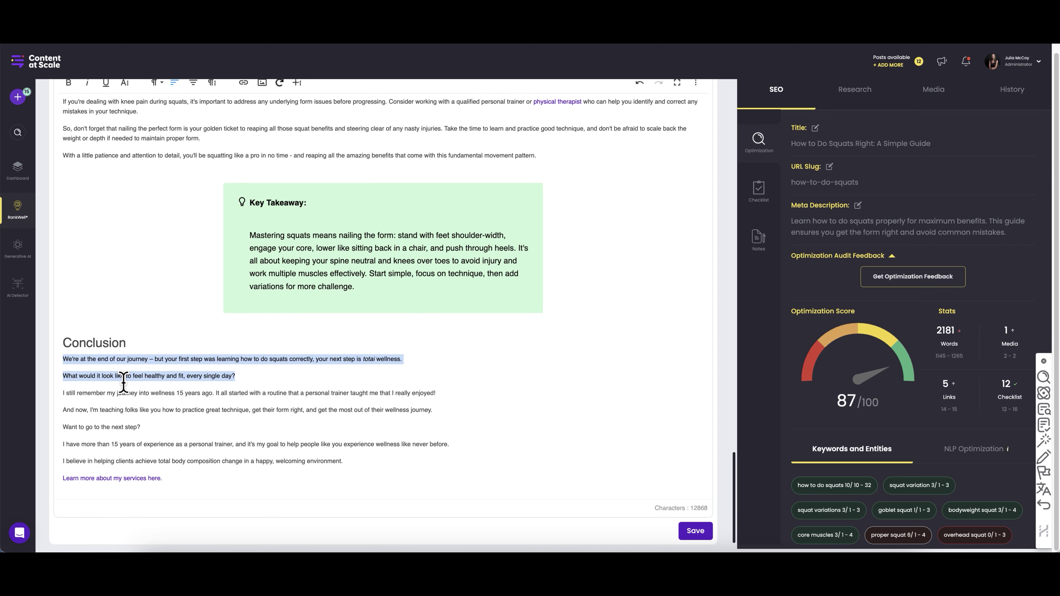
left_click_drag(131, 388, 183, 494)
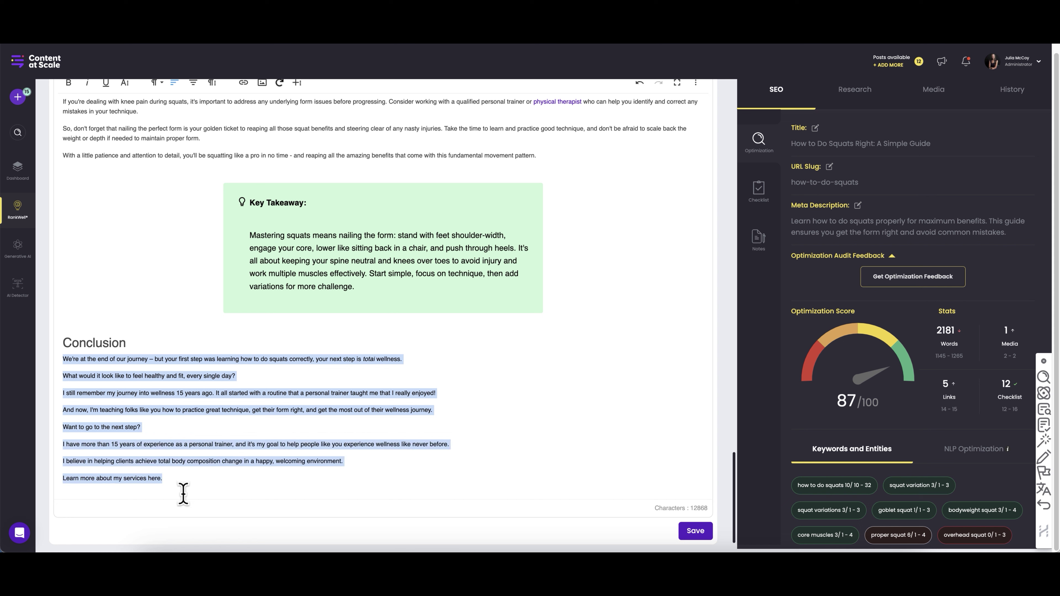
left_click(205, 396)
left_click_drag(261, 377, 311, 360)
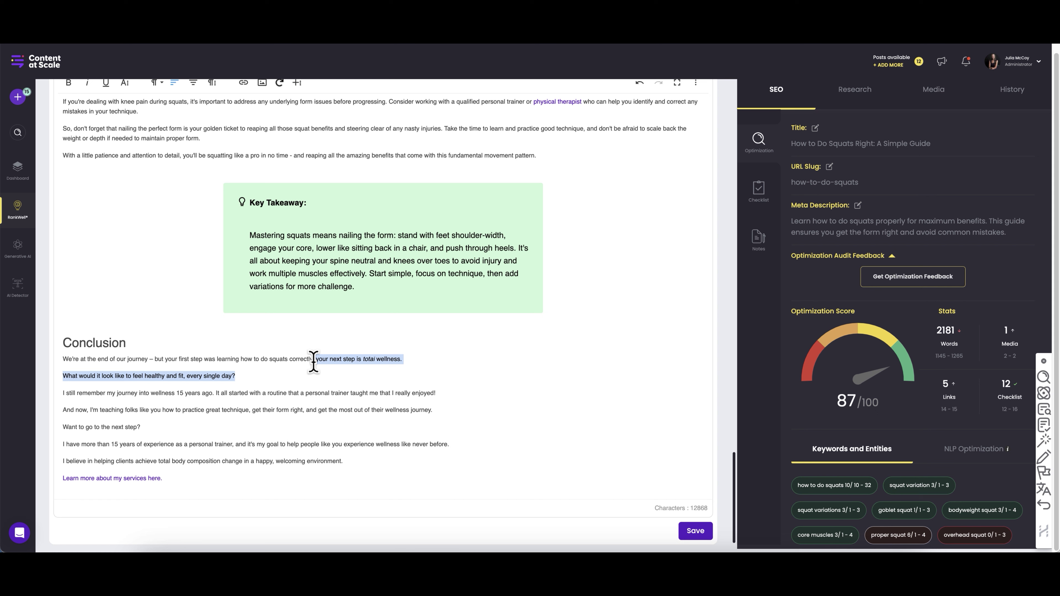
left_click(270, 375)
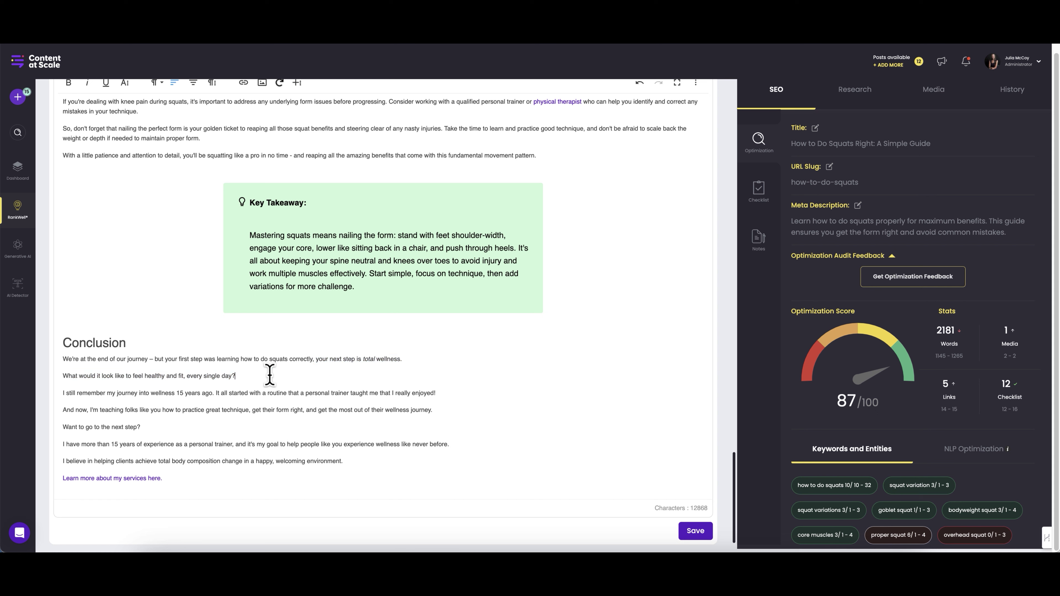
left_click_drag(60, 394, 158, 414)
triple_click(168, 427)
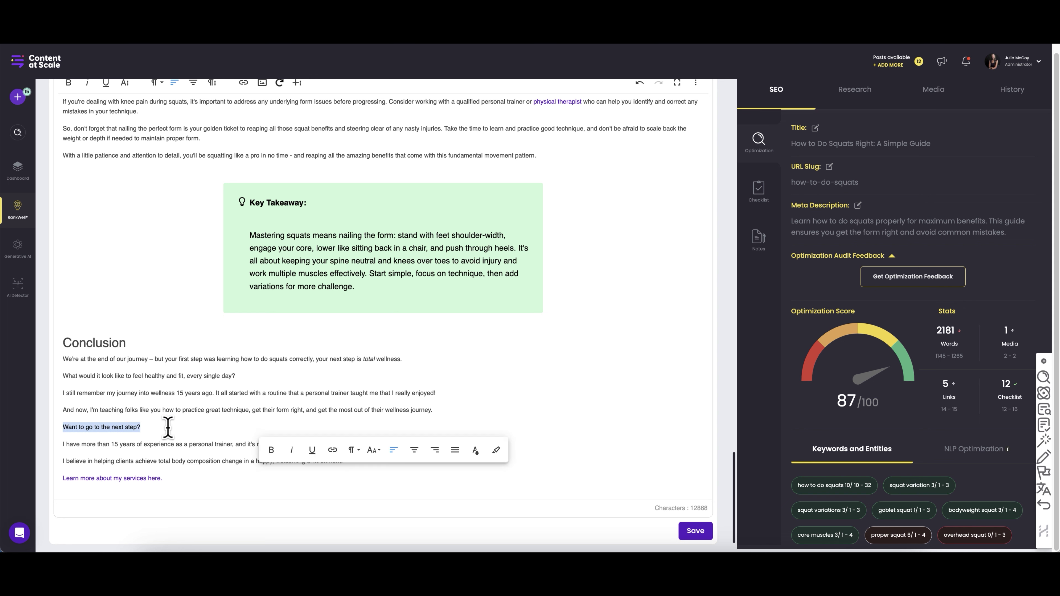
left_click_drag(62, 394, 294, 477)
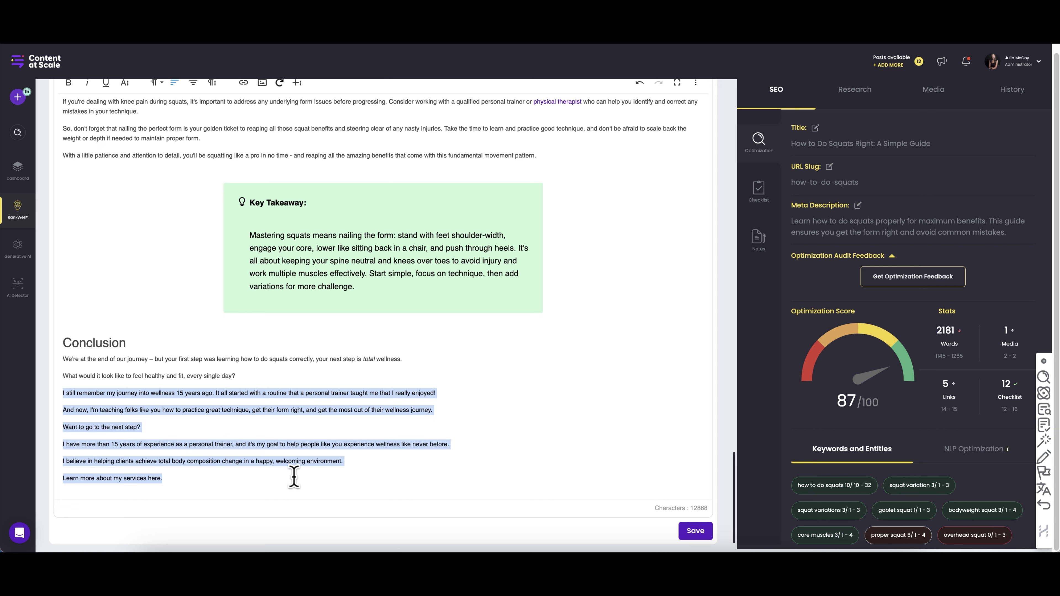
left_click(250, 483)
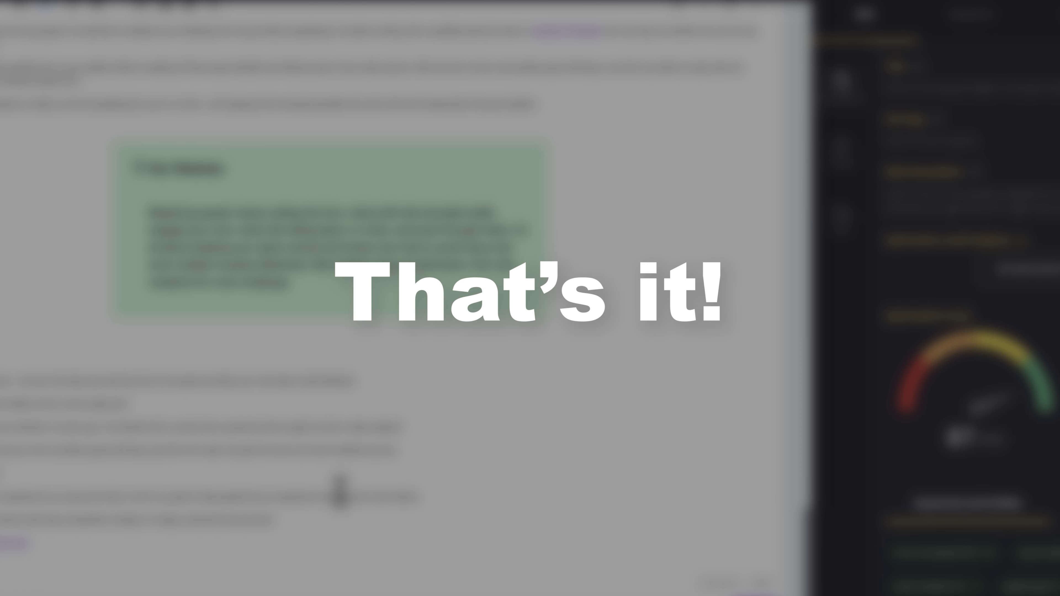
left_click(390, 441)
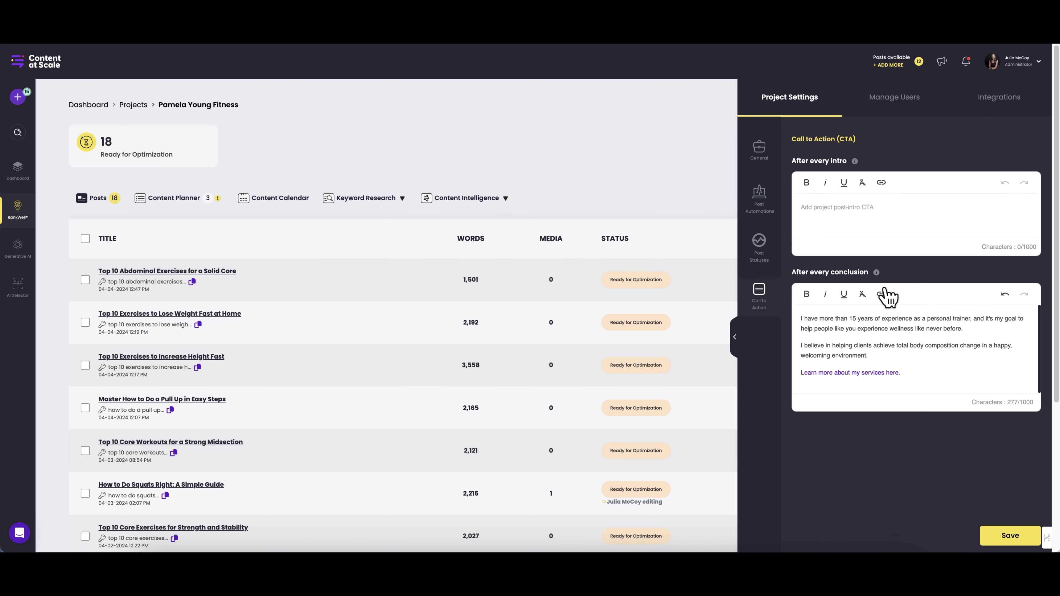
left_click_drag(934, 370, 796, 318)
left_click(852, 223)
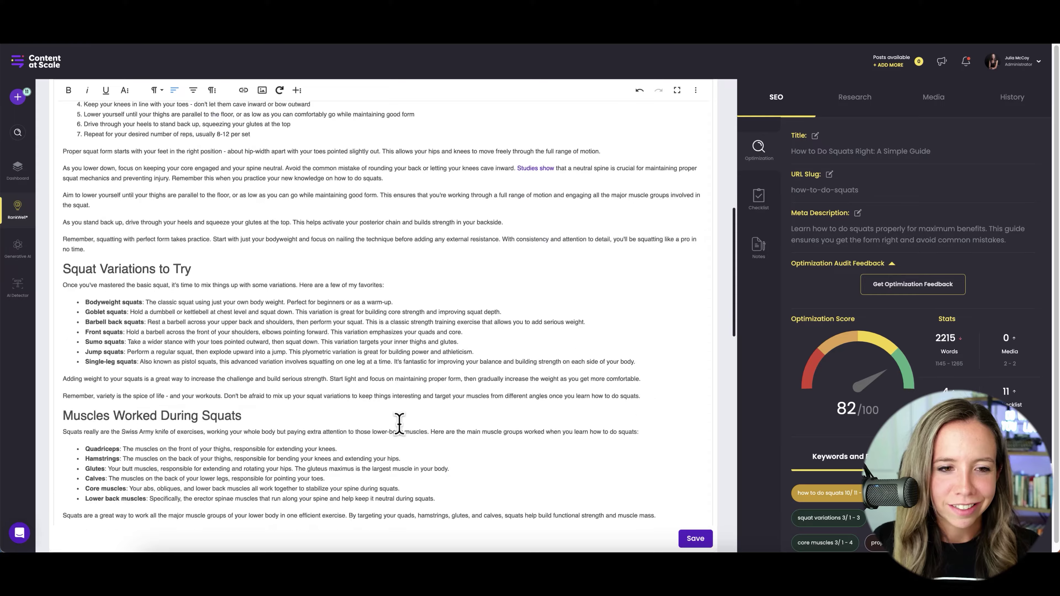
scroll(398, 424, "down", 10)
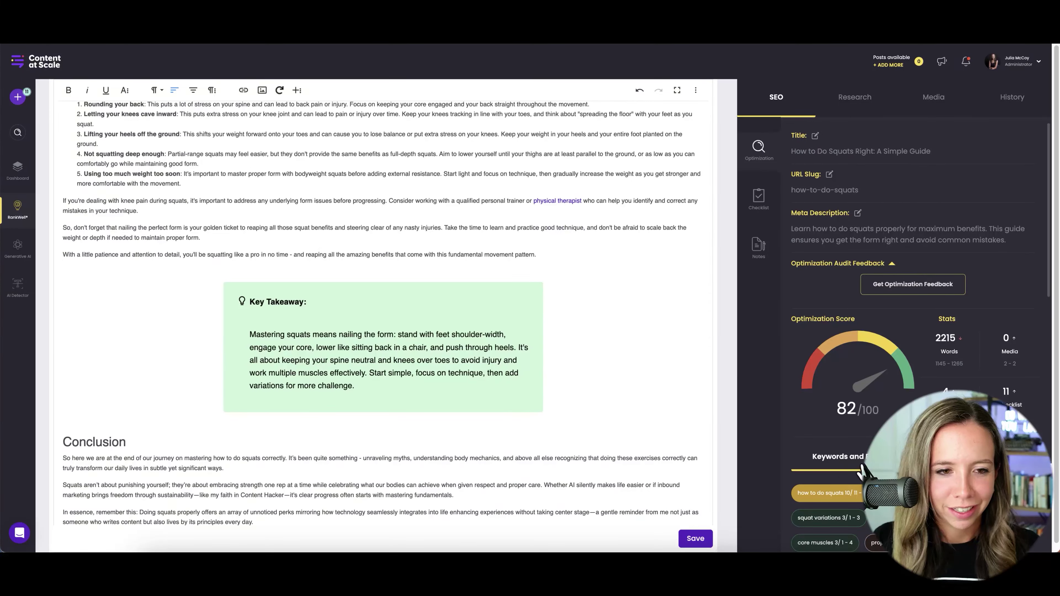
- Highlight every use of 'how to do squats' via its Keywords and Entities chip
left_click(843, 501)
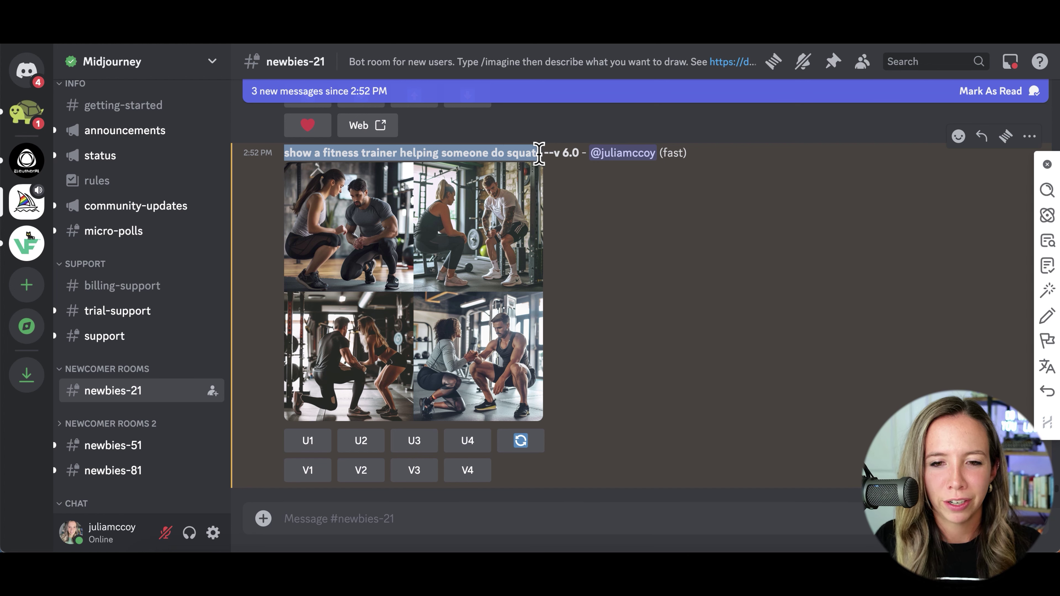
- Upscale image 2 of the trainer-squat grid, view it full size, and select its file name
left_click(643, 327)
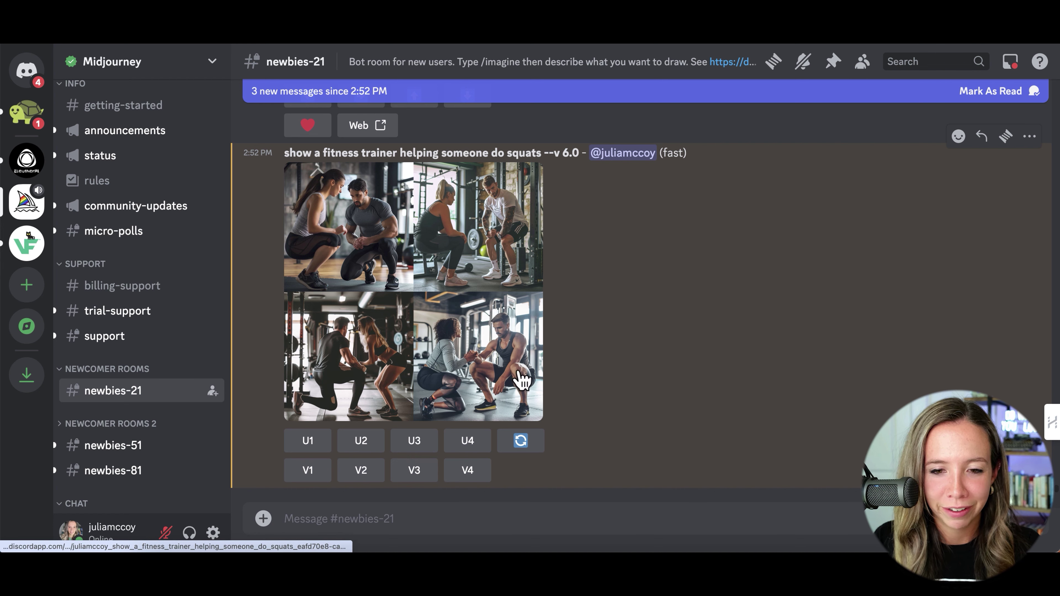
left_click(373, 446)
scroll(727, 376, "up", 3)
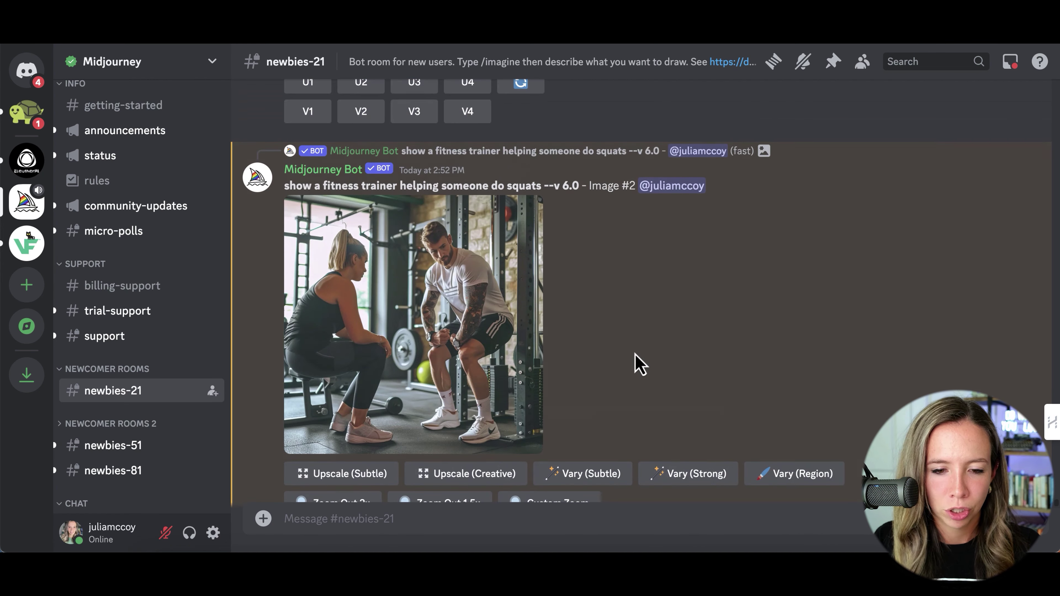
left_click(438, 321)
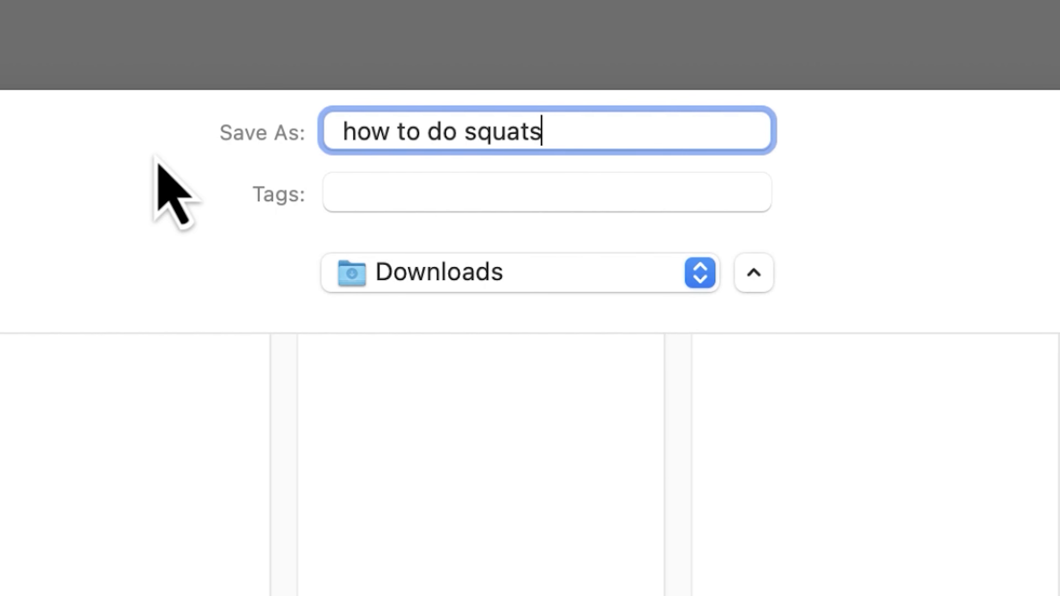
key("super+a")
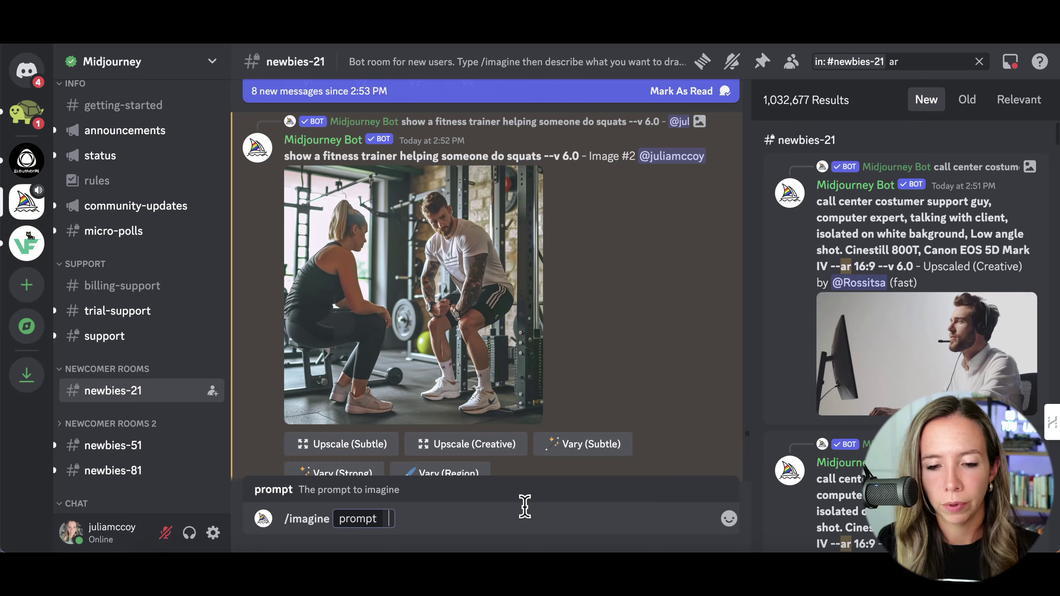
- Generate 'show someone doing squats --ar16:9' and upscale the first image
type("show someone doing squats --ar")
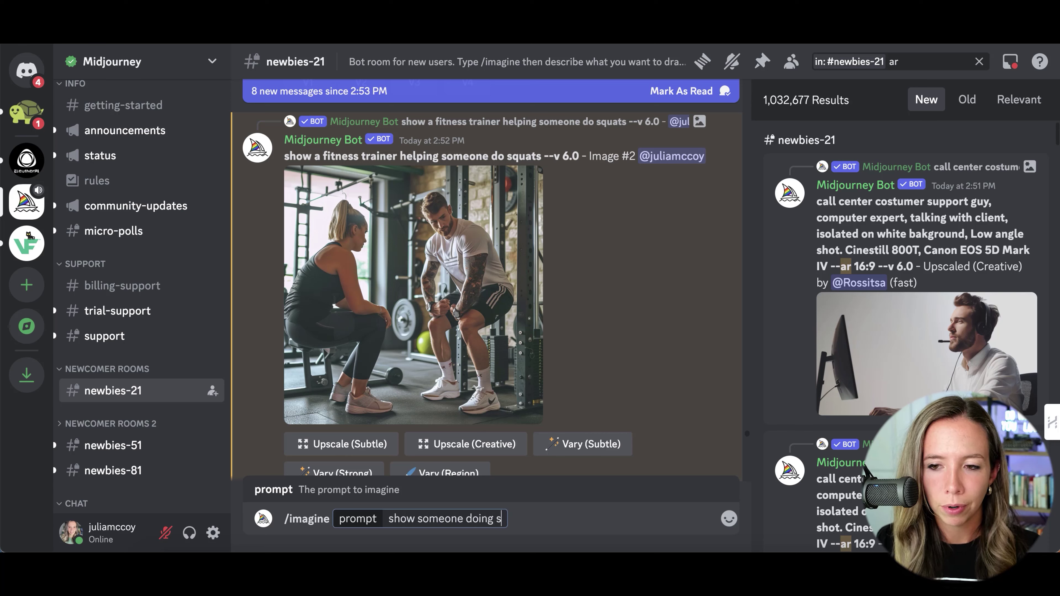
type("16:9")
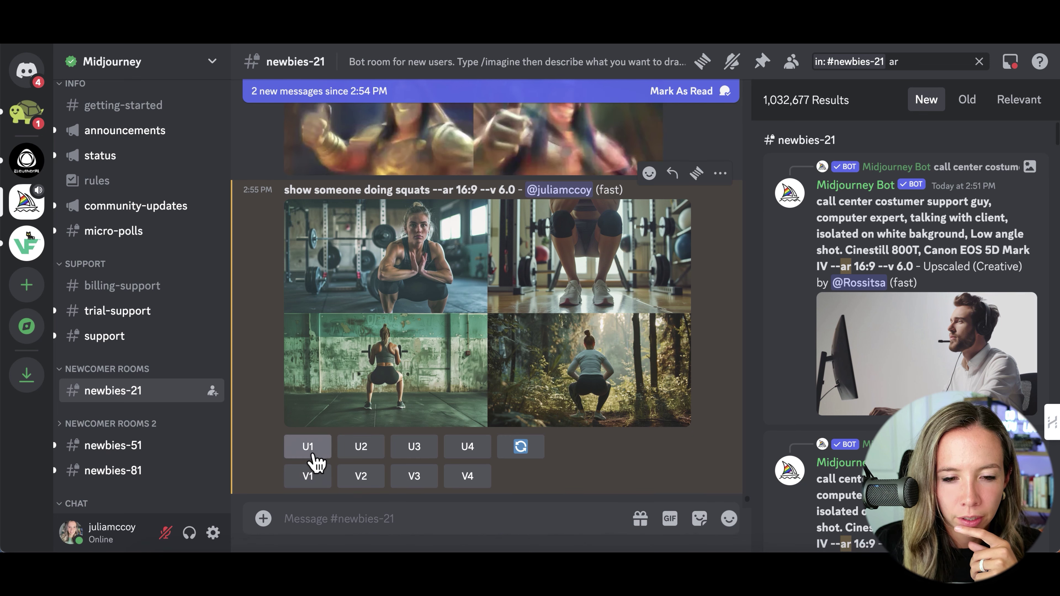
left_click(307, 446)
scroll(546, 357, "up", 2)
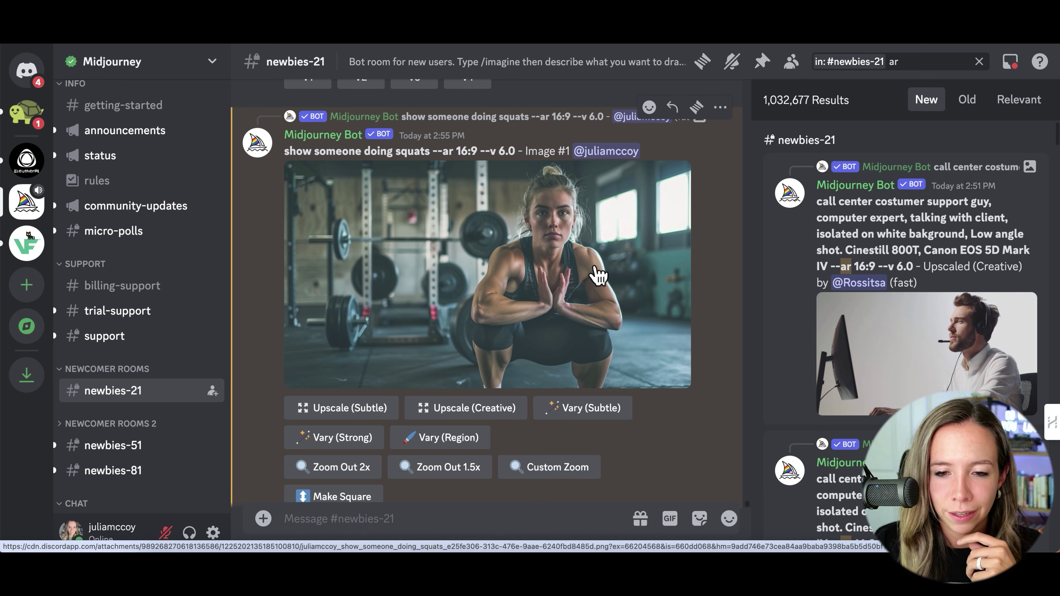
- Save the enlarged squat image to Downloads under a 'how to do squats' file name
left_click(598, 276)
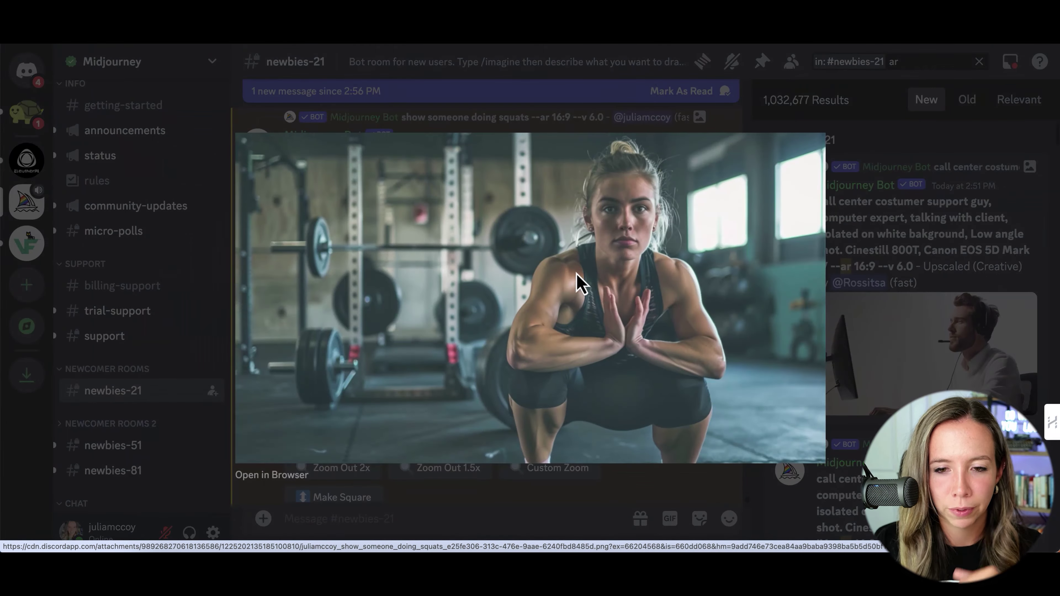
right_click(583, 276)
left_click(626, 291)
type("a trainer helping someone do squats")
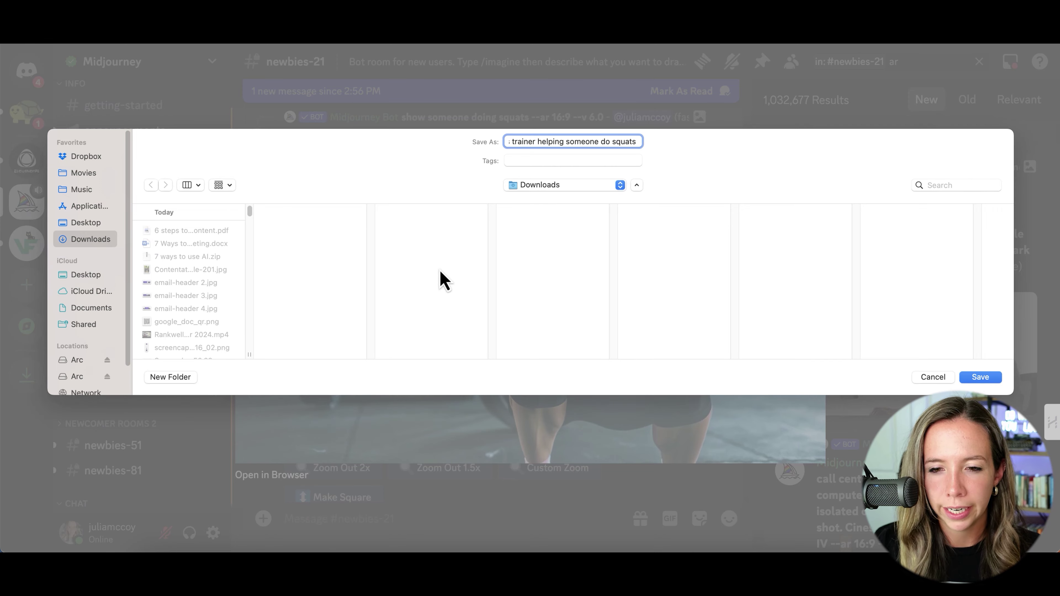
key("super+a")
type("how to do")
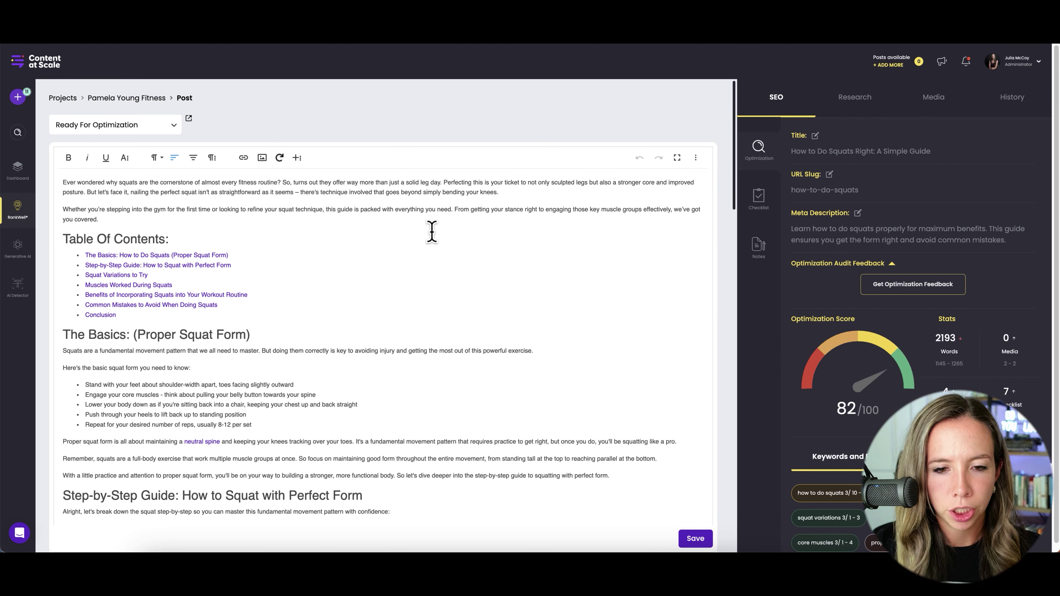
- Insert 'how to do squats.png' above the Step-by-Step Guide heading, bringing the score to 69
scroll(432, 231, "down", 1)
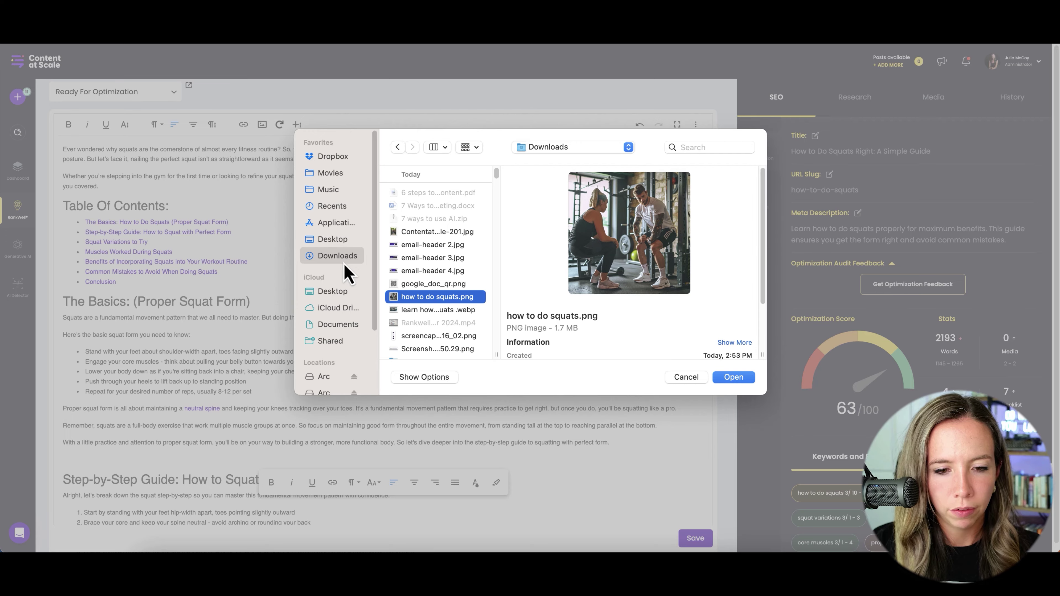
key("Return")
scroll(464, 265, "down", 10)
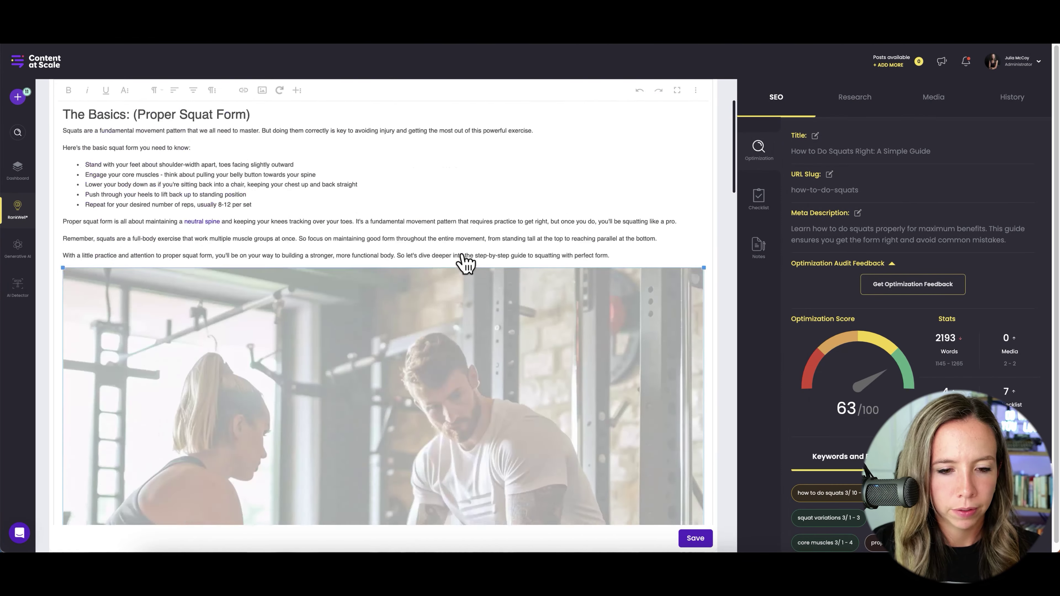
scroll(466, 263, "down", 3)
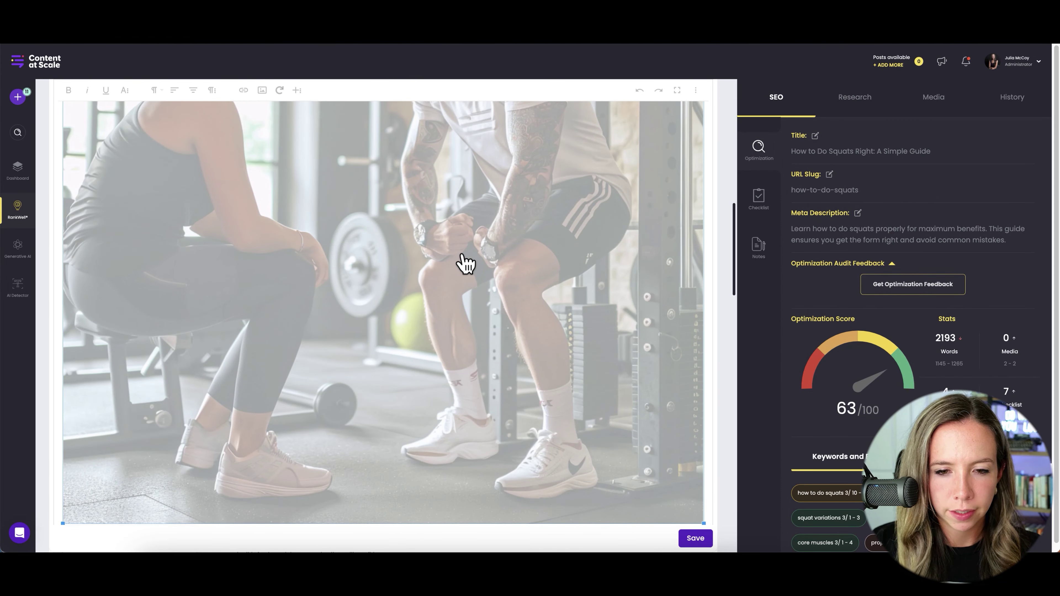
scroll(480, 305, "down", 4)
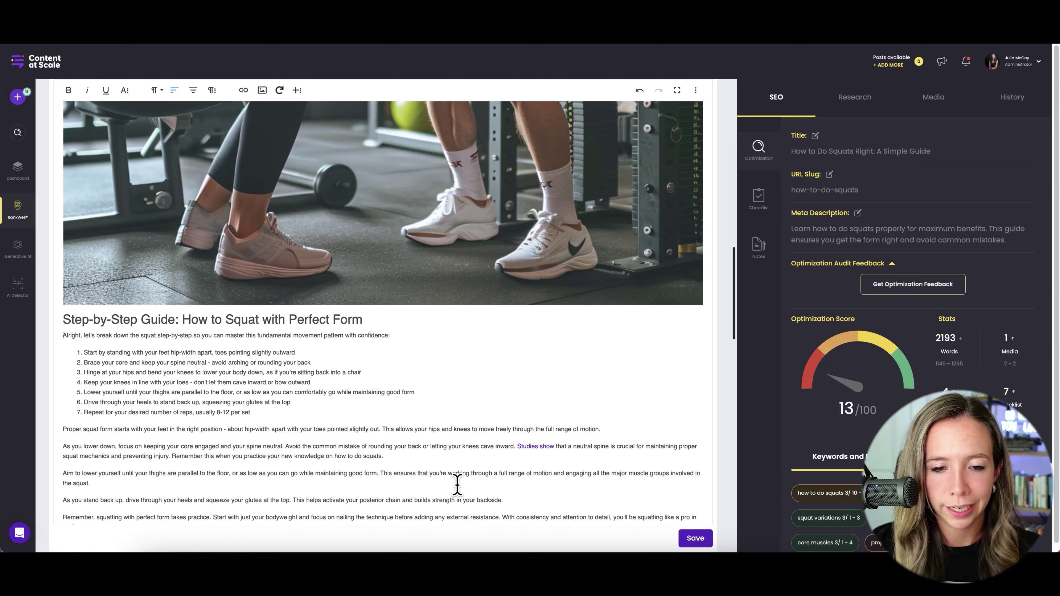
left_click(457, 485, "shift")
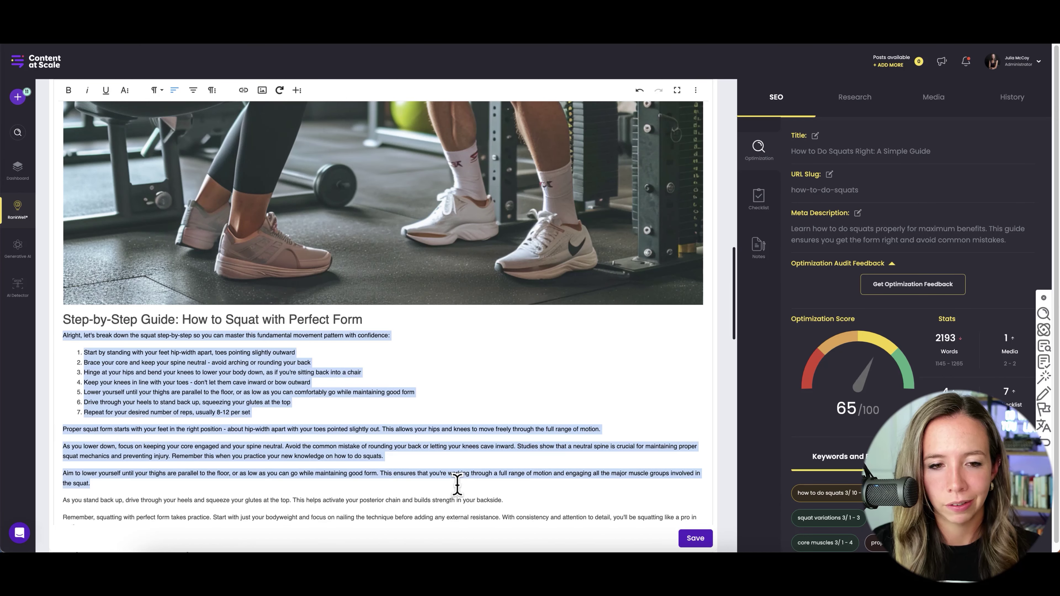
left_click(234, 347)
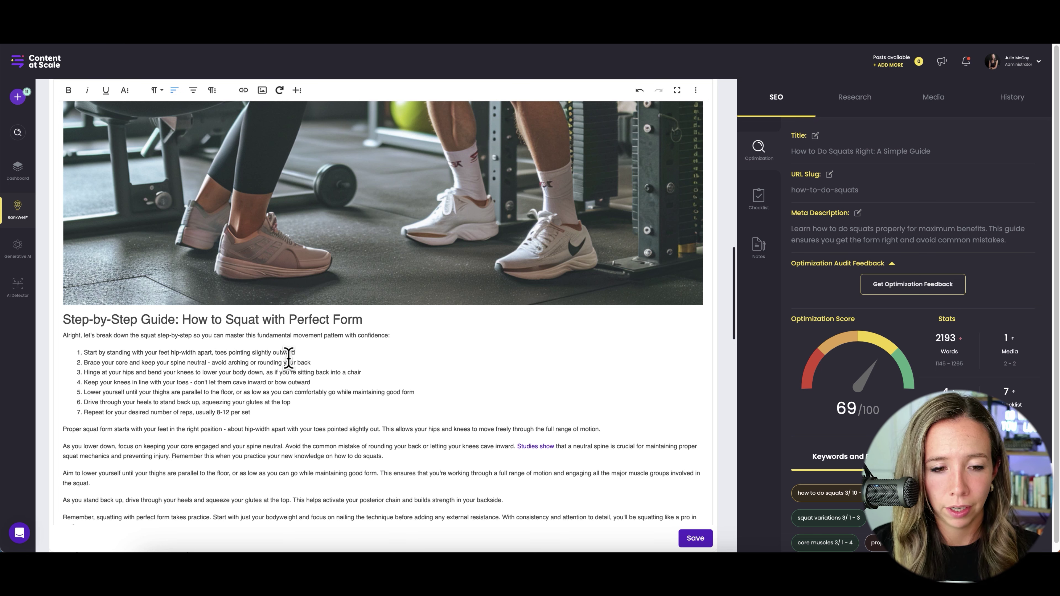
- Upload the woman-squatting image from Downloads as the post's featured image
scroll(289, 357, "down", 8)
left_click(934, 96)
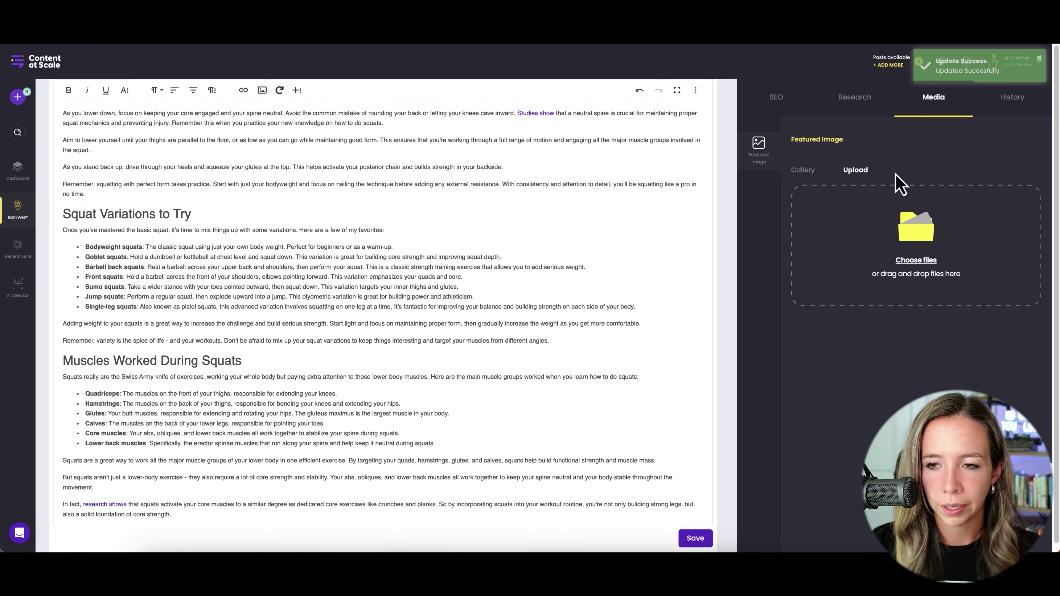
left_click(913, 260)
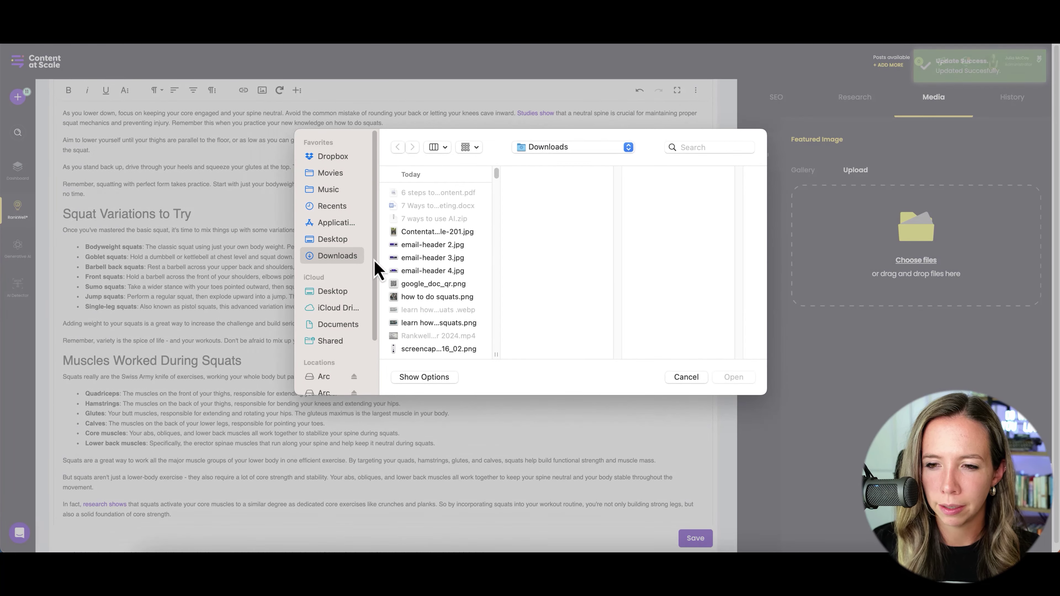
left_click(434, 296)
key("Down")
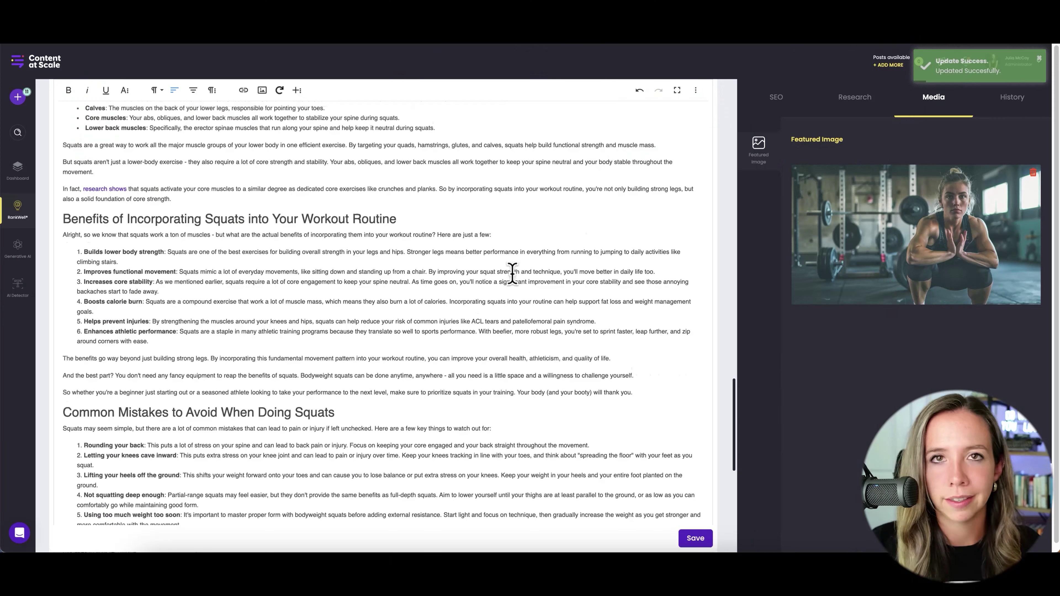
scroll(517, 284, "up", 10)
scroll(518, 284, "up", 8)
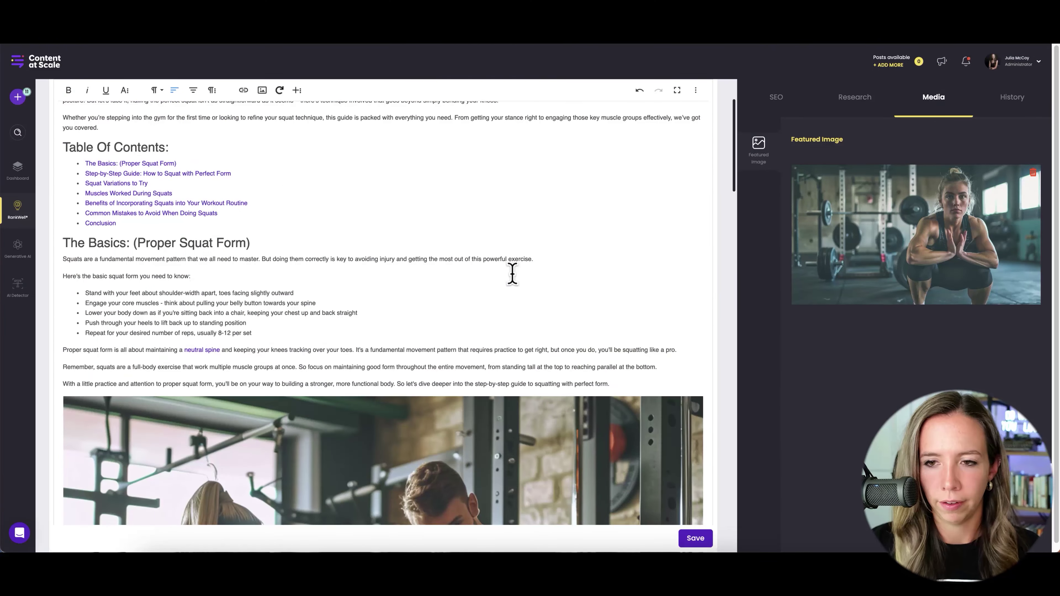
scroll(512, 272, "up", 4)
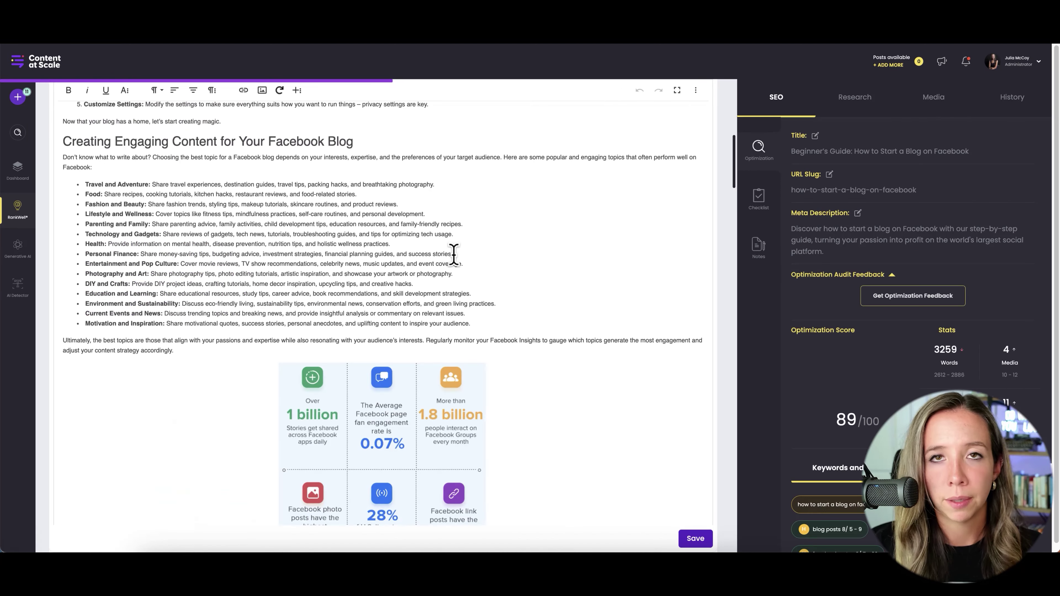
scroll(459, 261, "down", 6)
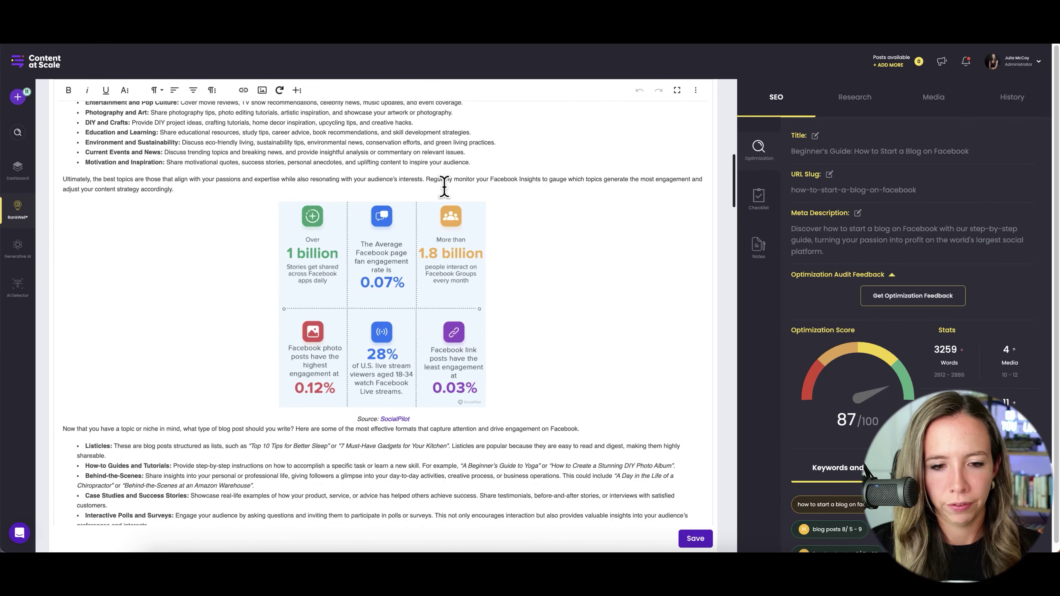
scroll(559, 232, "down", 1)
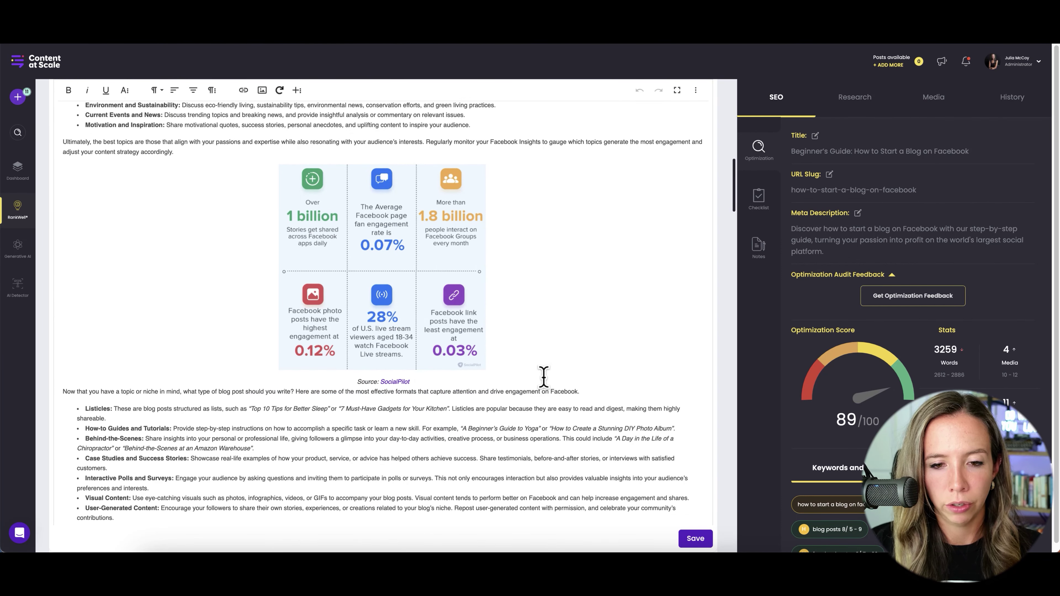
scroll(425, 382, "down", 15)
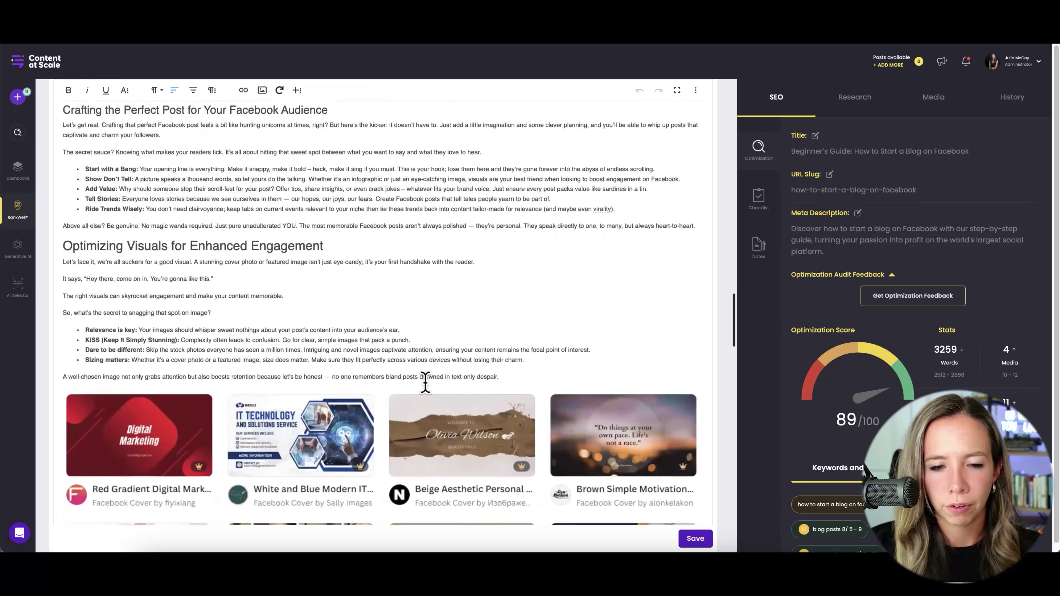
scroll(430, 393, "down", 12)
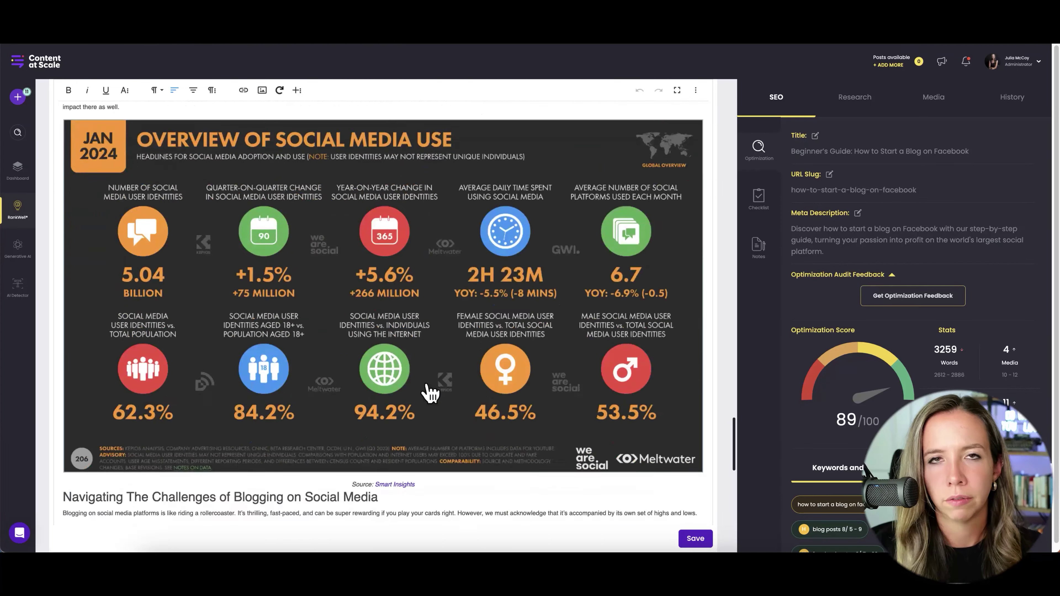
scroll(425, 382, "down", 5)
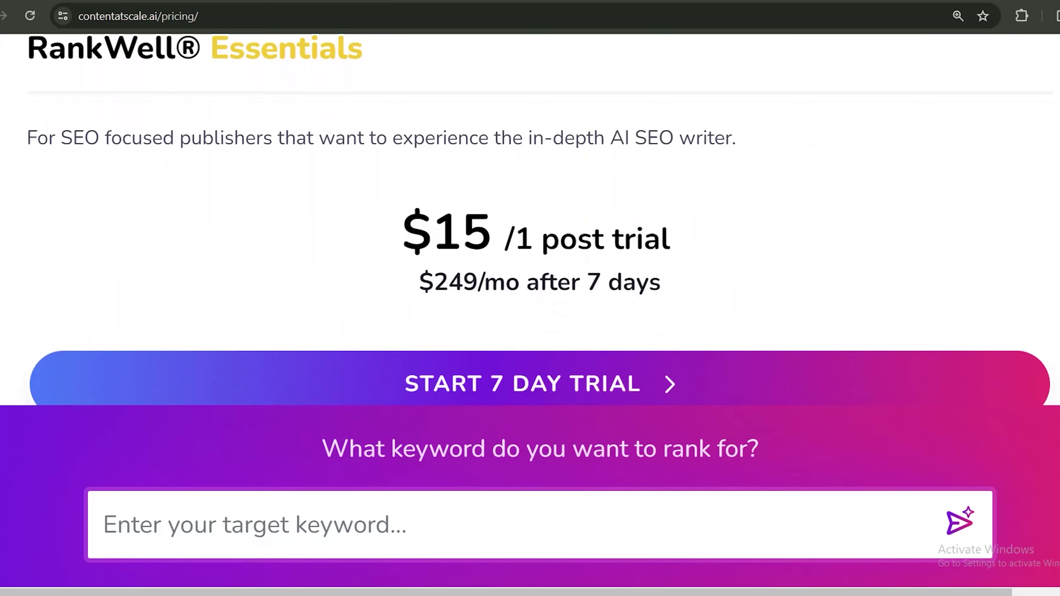
- Scroll to RankWell Essentials: $15 one-post trial, then $249/mo after 7 days
scroll(530, 217, "down", 5)
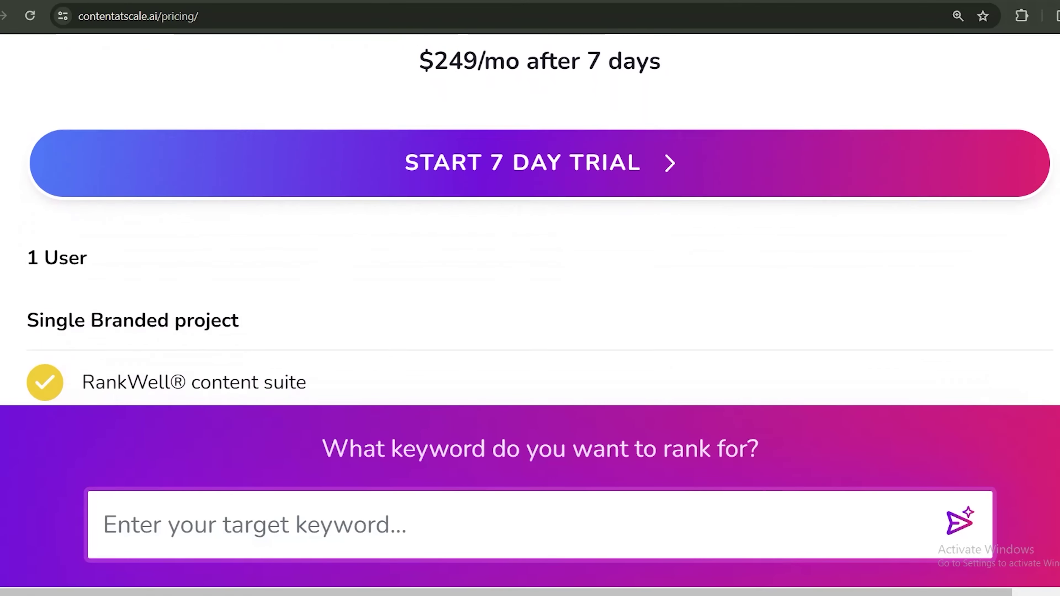
scroll(530, 217, "down", 5)
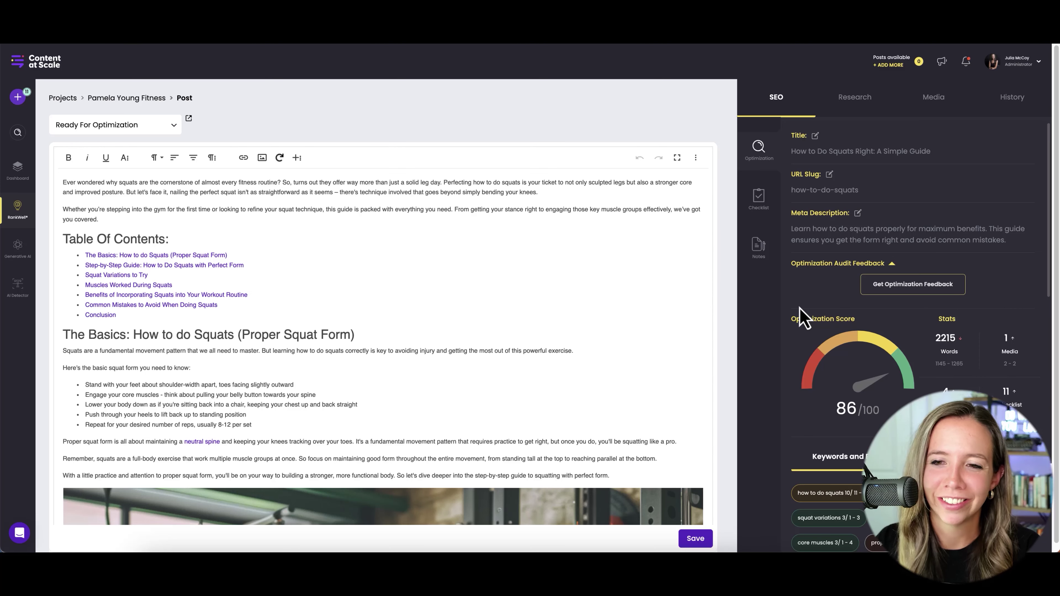
left_click(861, 109)
left_click(933, 178)
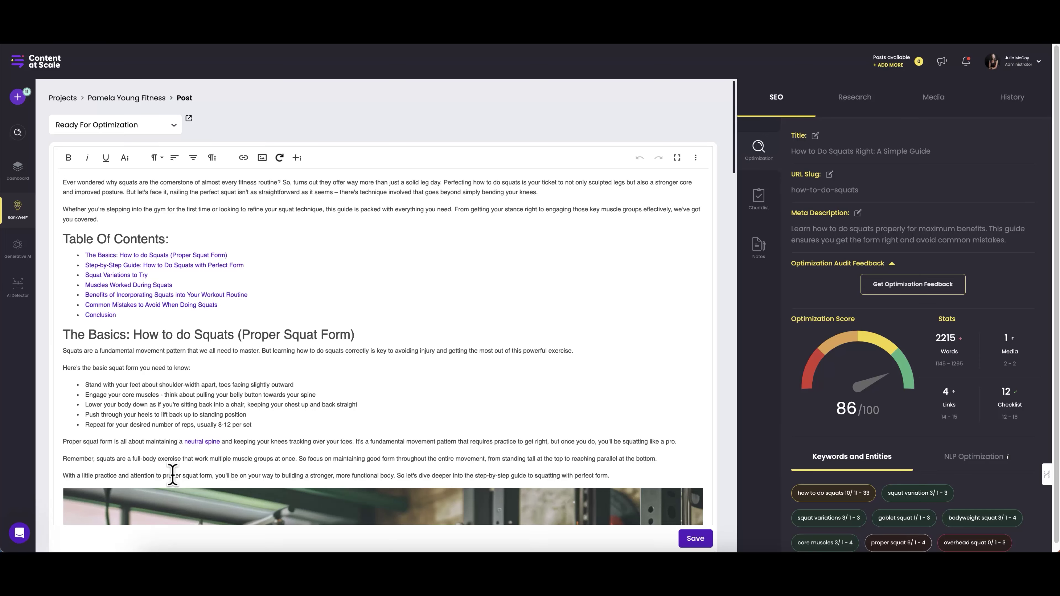
- Open the bottom-left support chat to see the help options
left_click(19, 533)
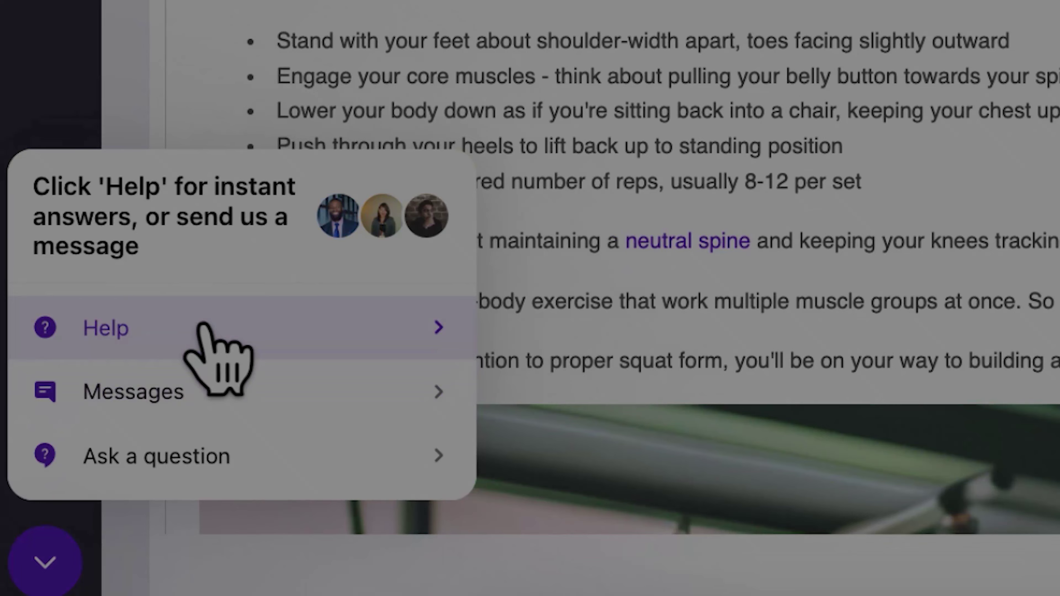